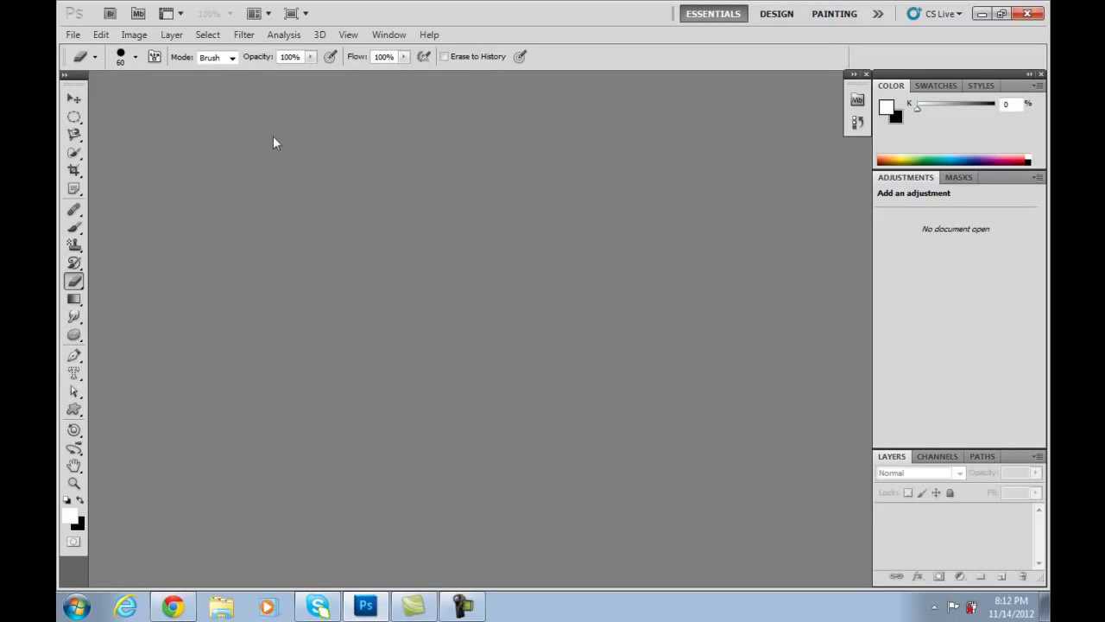
pyautogui.click(172, 36)
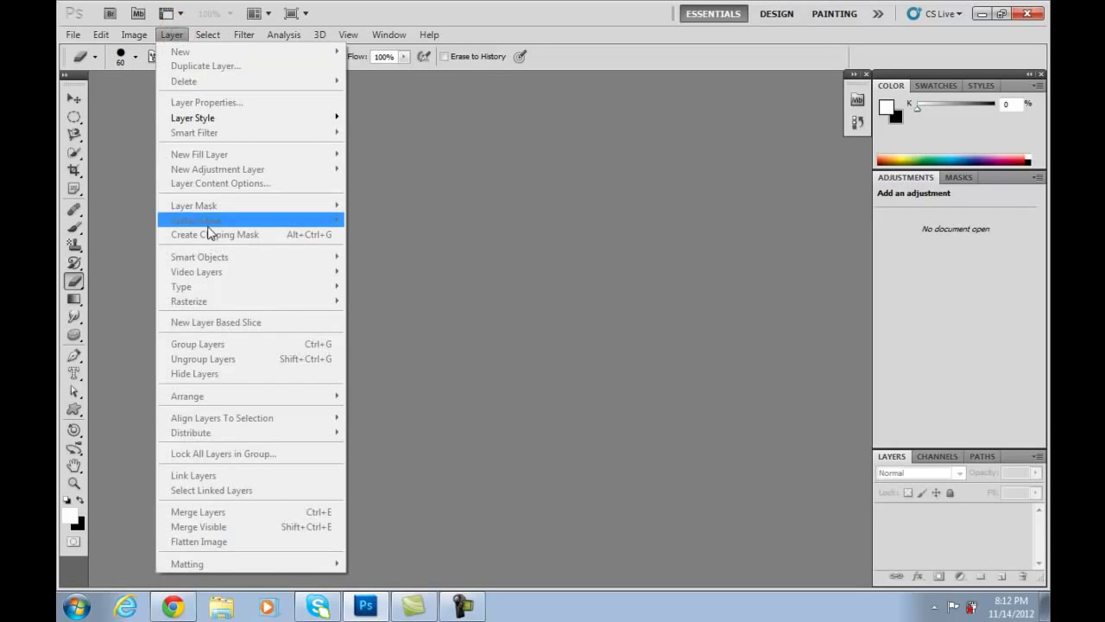
pyautogui.click(450, 9)
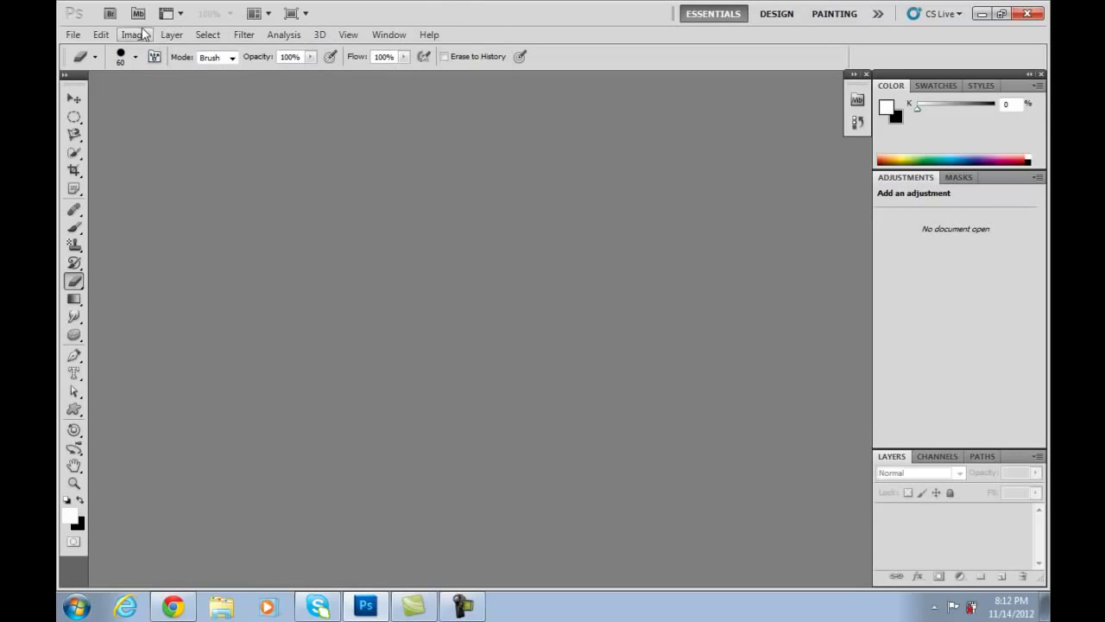
# Create a new document from the Web preset at 1024 x 768 pixels with a resolution of 72 pixels/inch.
pyautogui.click(73, 36)
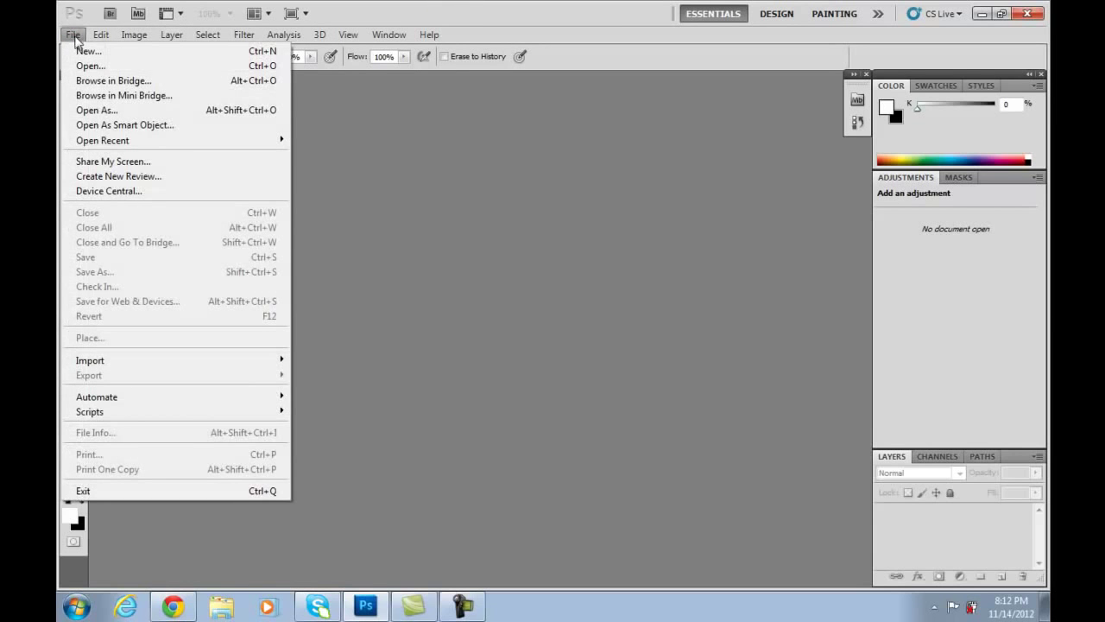
pyautogui.click(80, 52)
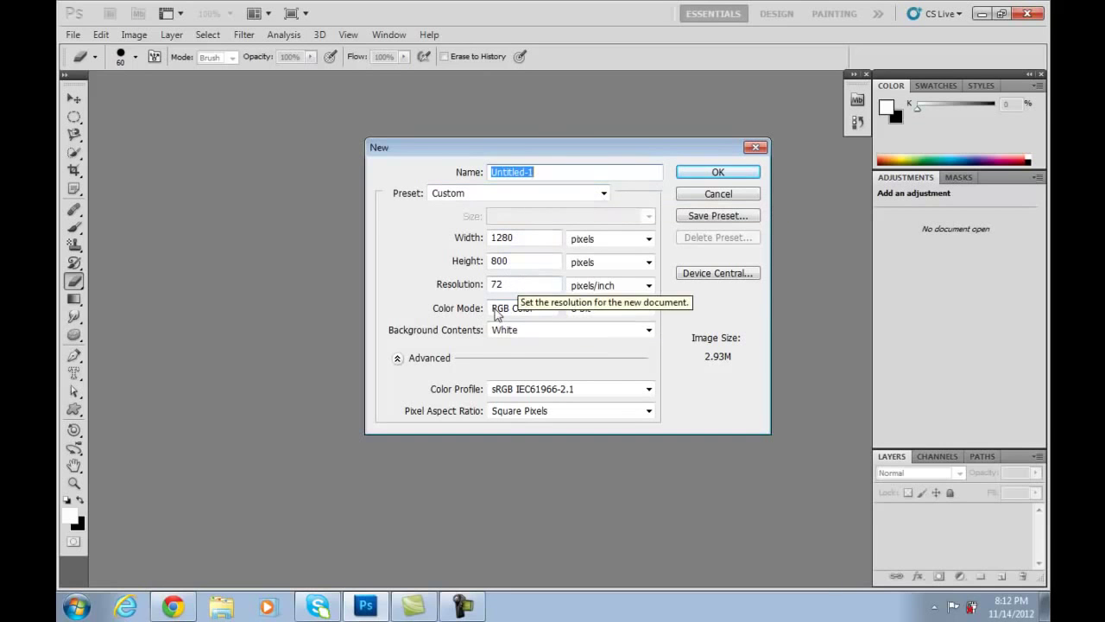
pyautogui.click(507, 285)
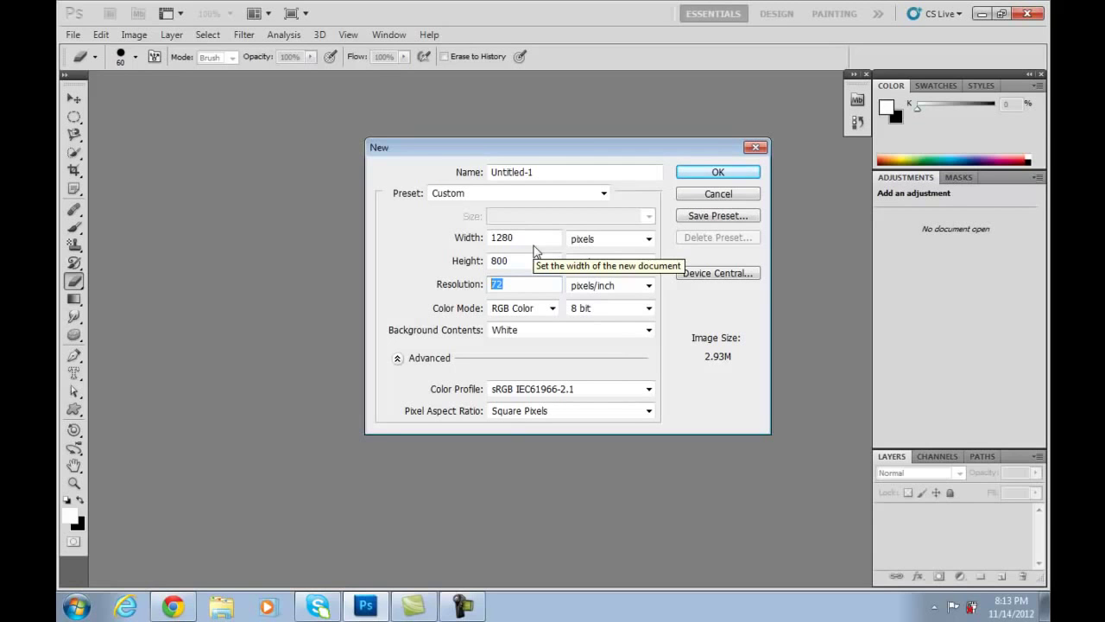
pyautogui.click(596, 194)
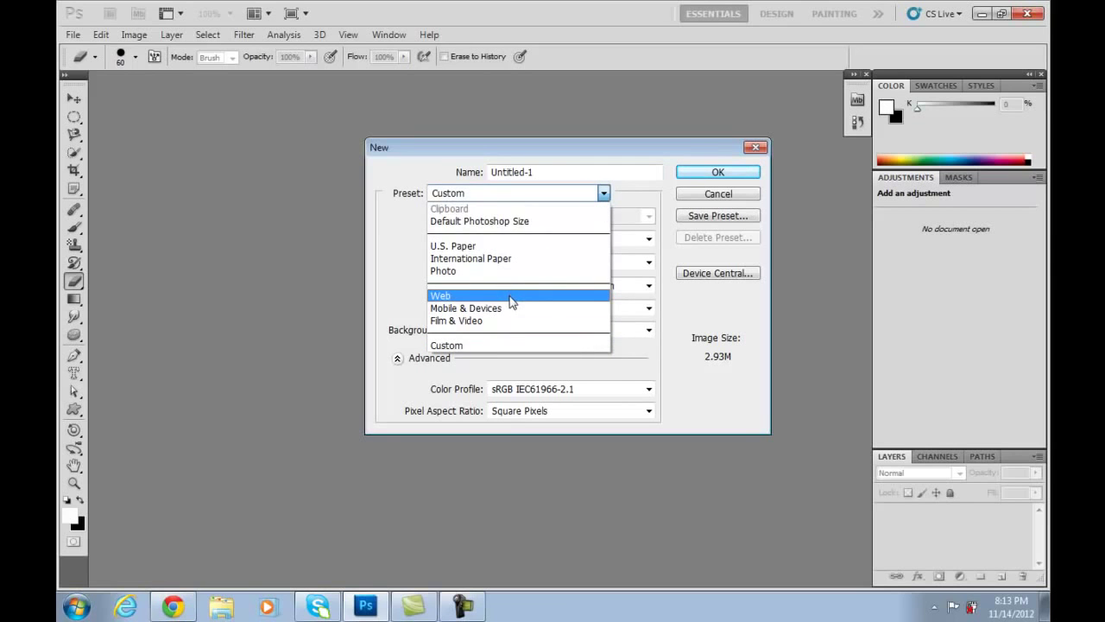
pyautogui.click(510, 295)
pyautogui.click(604, 216)
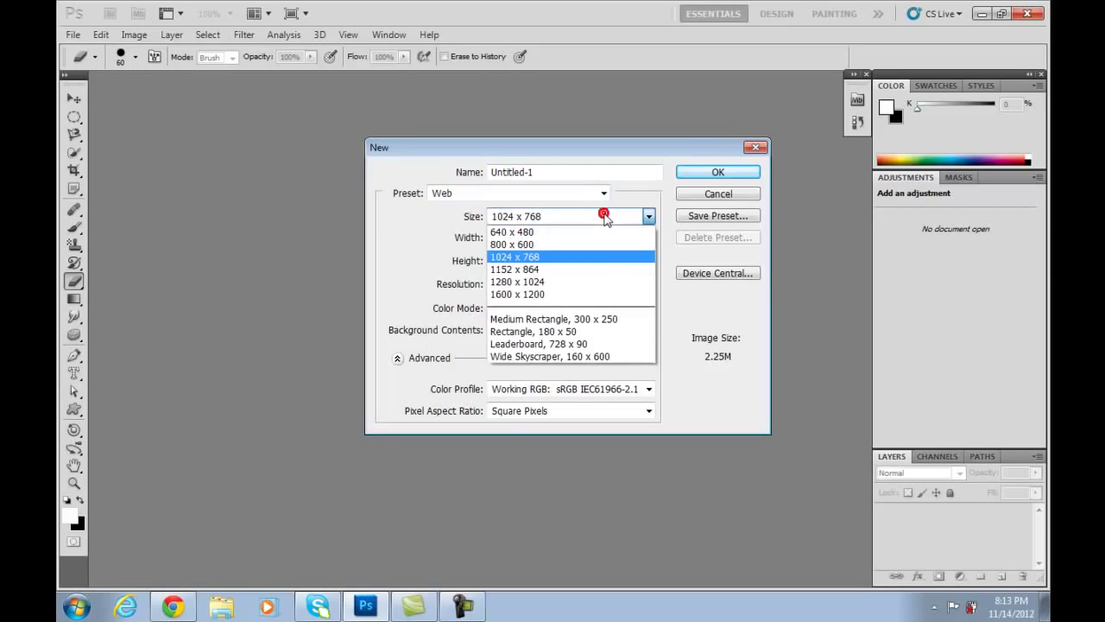
pyautogui.click(604, 215)
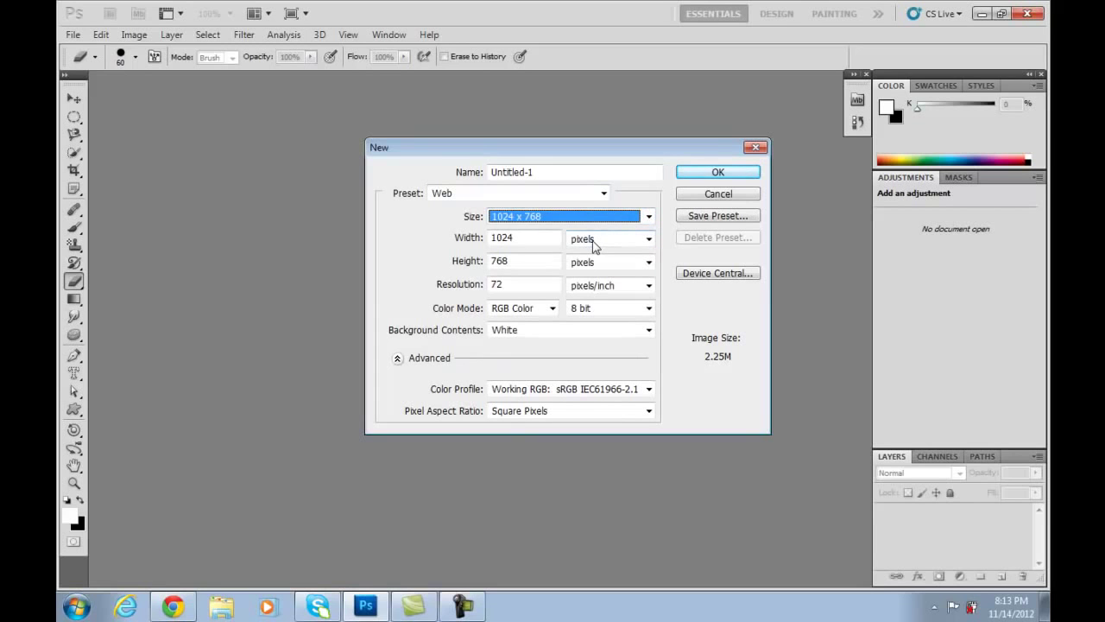
pyautogui.click(593, 244)
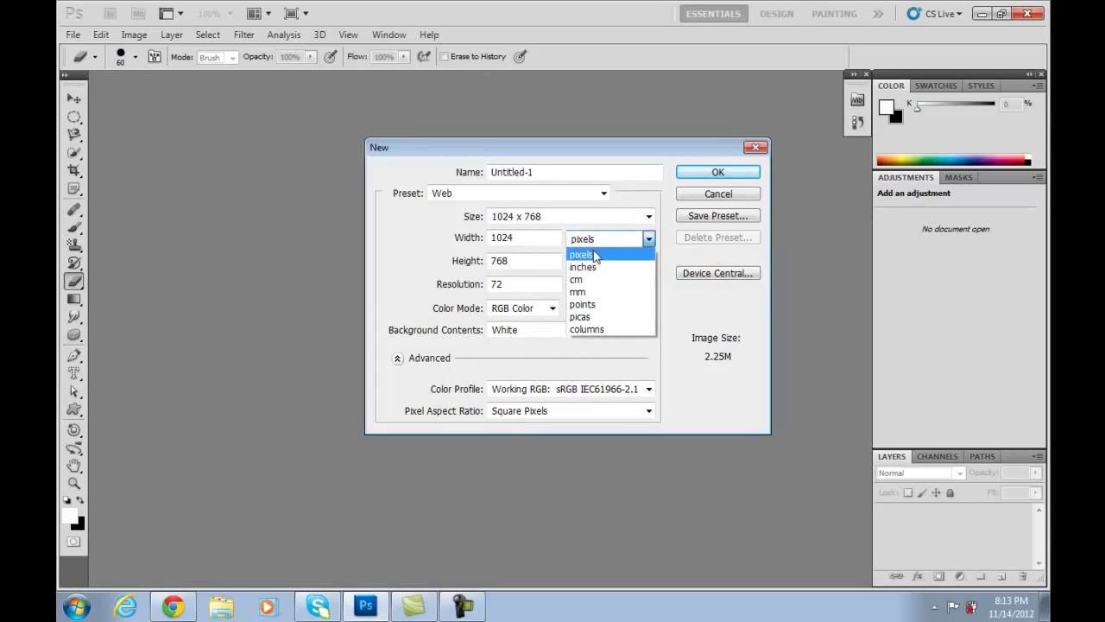
pyautogui.click(600, 243)
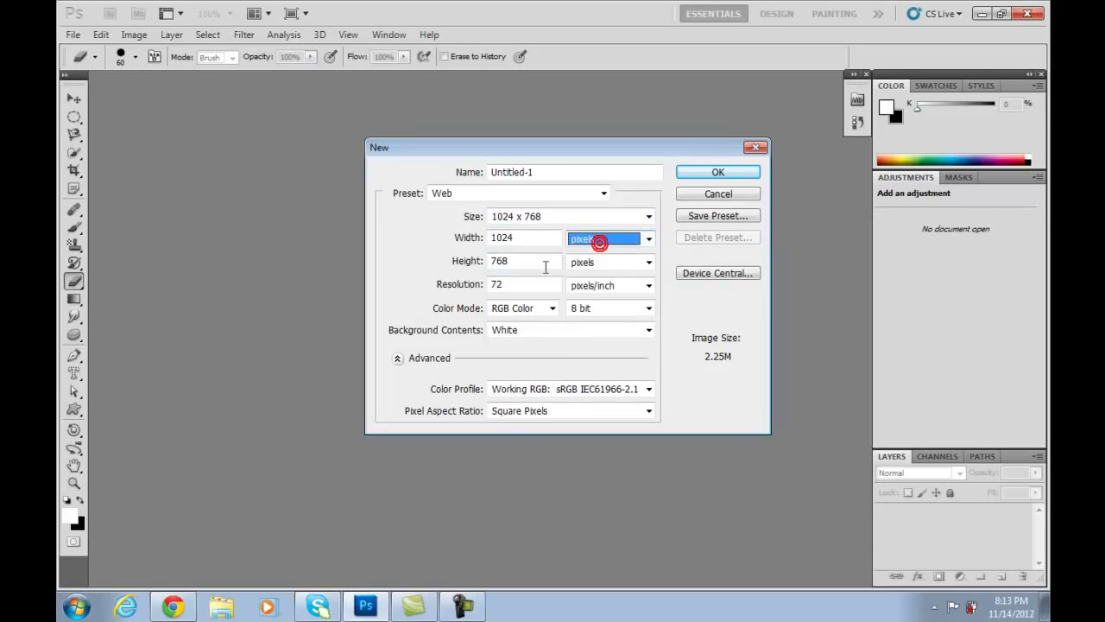
pyautogui.moveTo(517, 284); pyautogui.dragTo(482, 272)
pyautogui.click(516, 282)
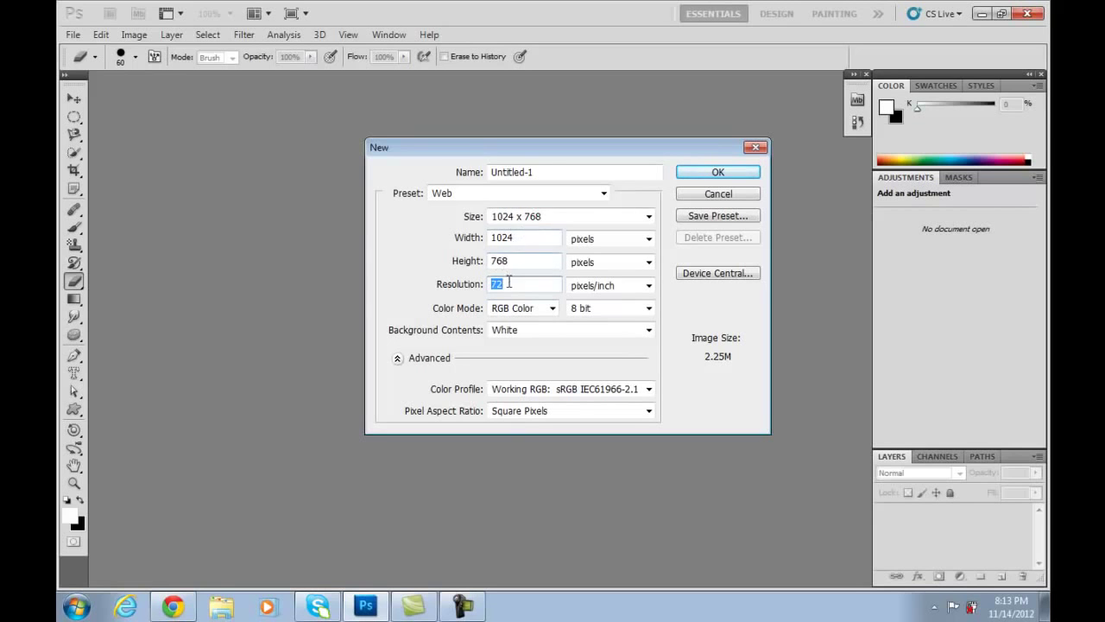
pyautogui.click(511, 283)
pyautogui.click(719, 173)
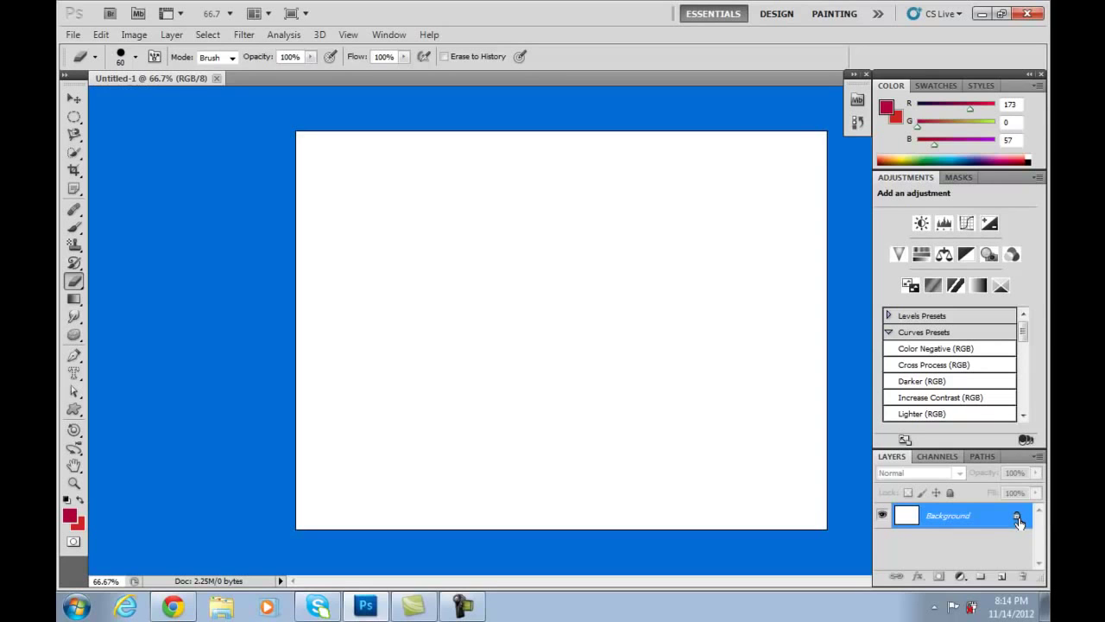
# Convert the locked Background into an editable layer named Layer 0 and fill it with the crimson foreground color.
pyautogui.doubleClick(949, 517)
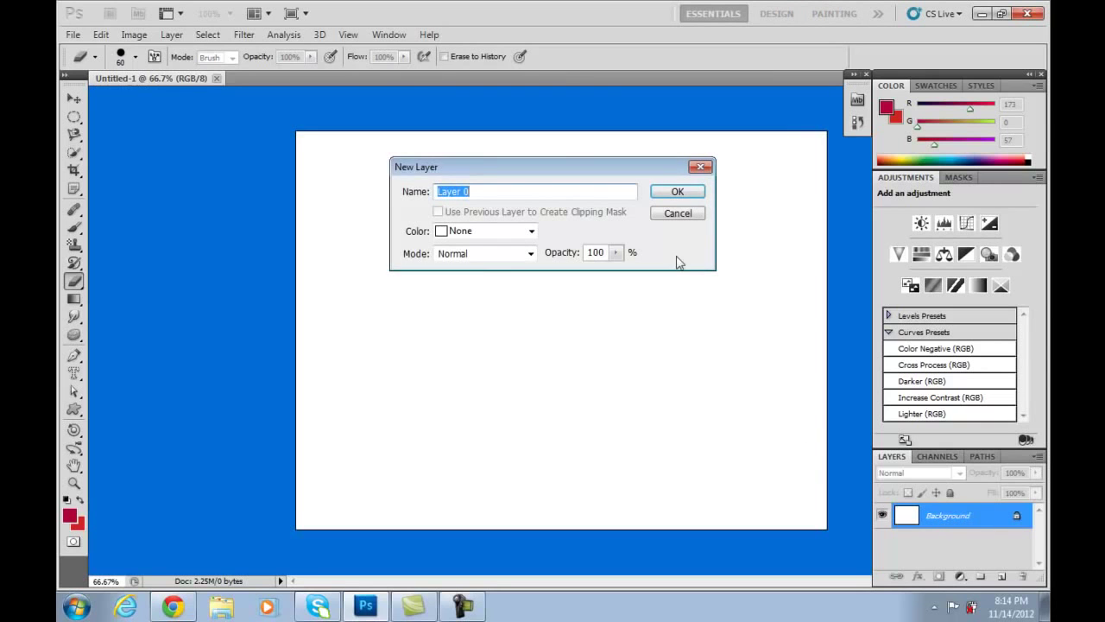
pyautogui.moveTo(478, 192); pyautogui.dragTo(440, 196)
pyautogui.click(678, 191)
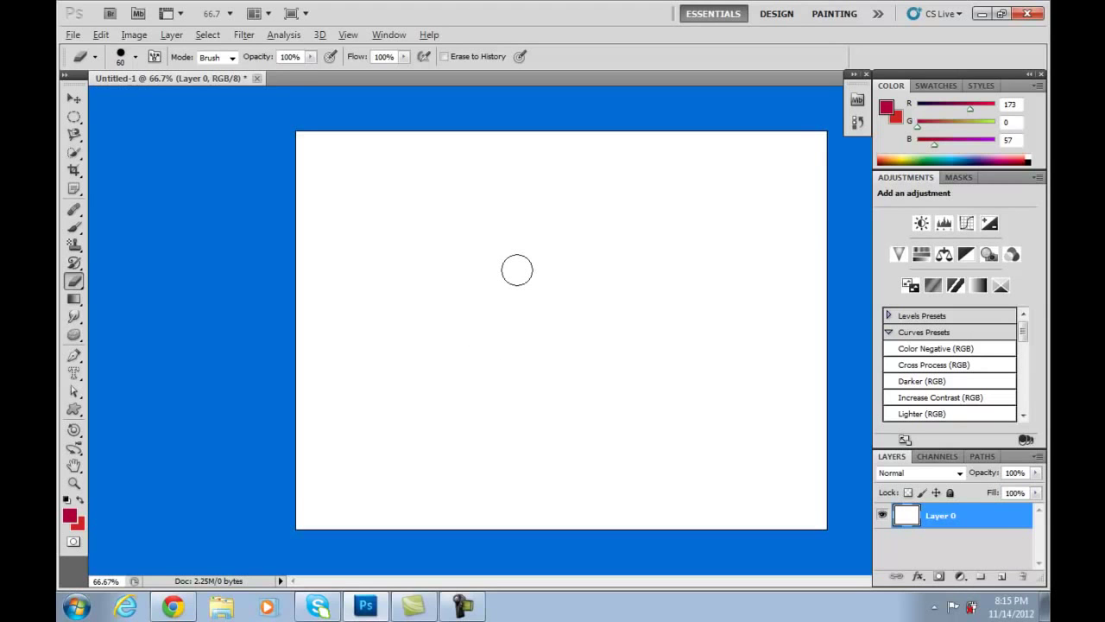
pyautogui.hotkey('alt', 'BackSpace')
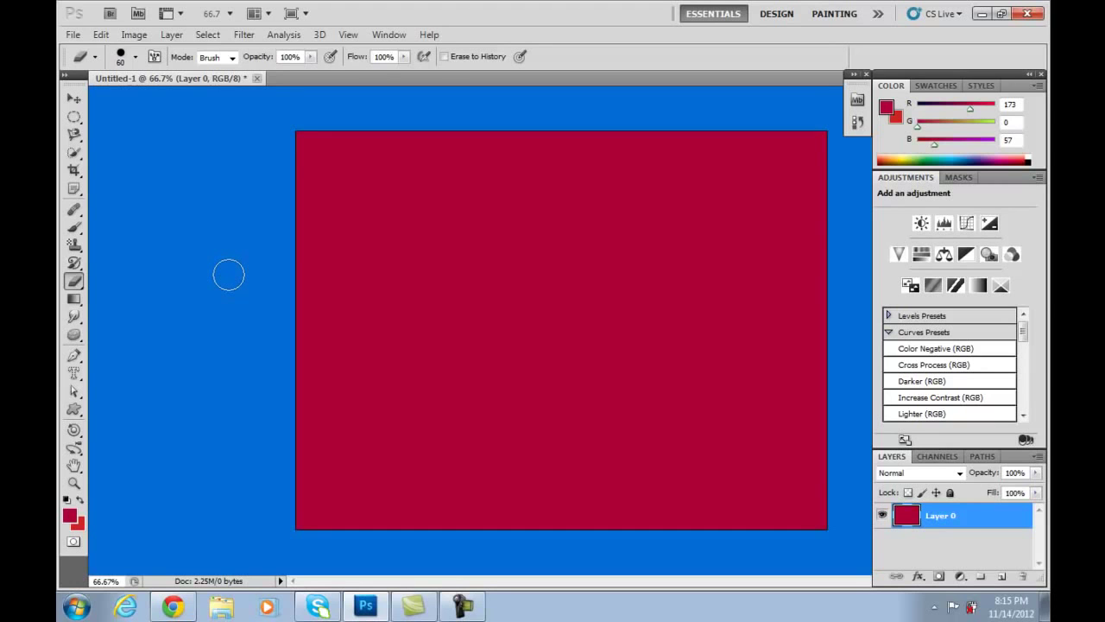
# Draw a circular selection about half the canvas height in the upper-left part of the canvas with the Elliptical Marquee tool.
pyautogui.click(74, 115)
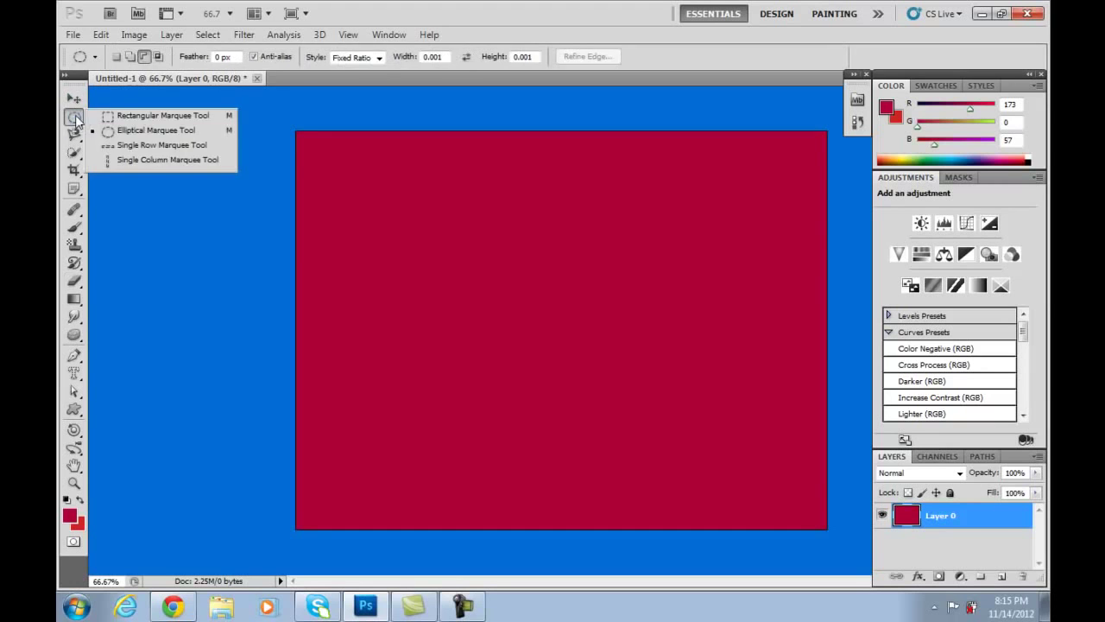
pyautogui.click(129, 131)
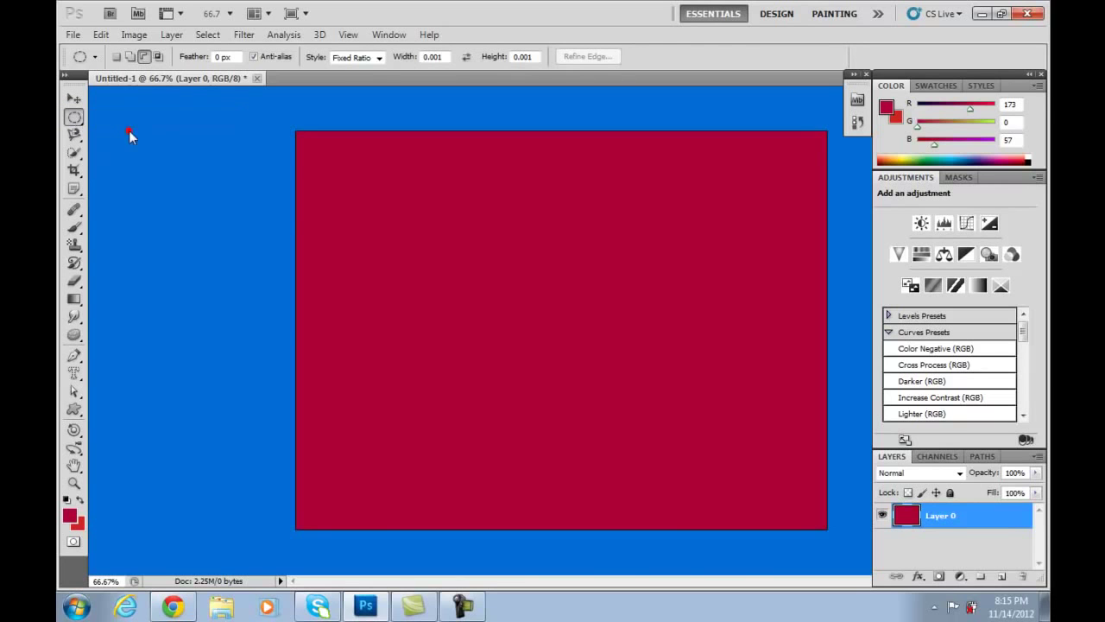
pyautogui.moveTo(360, 202); pyautogui.dragTo(486, 326)
pyautogui.moveTo(691, 350); pyautogui.dragTo(806, 403)
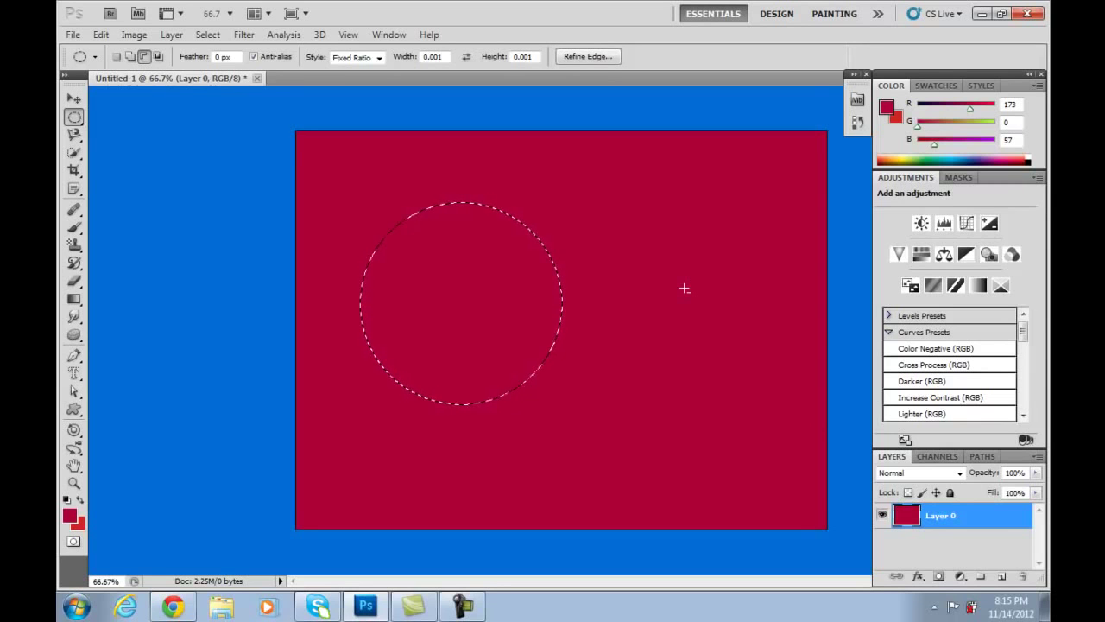
# Set the foreground color to bright green, 00ff00.
pyautogui.click(72, 517)
pyautogui.click(656, 417)
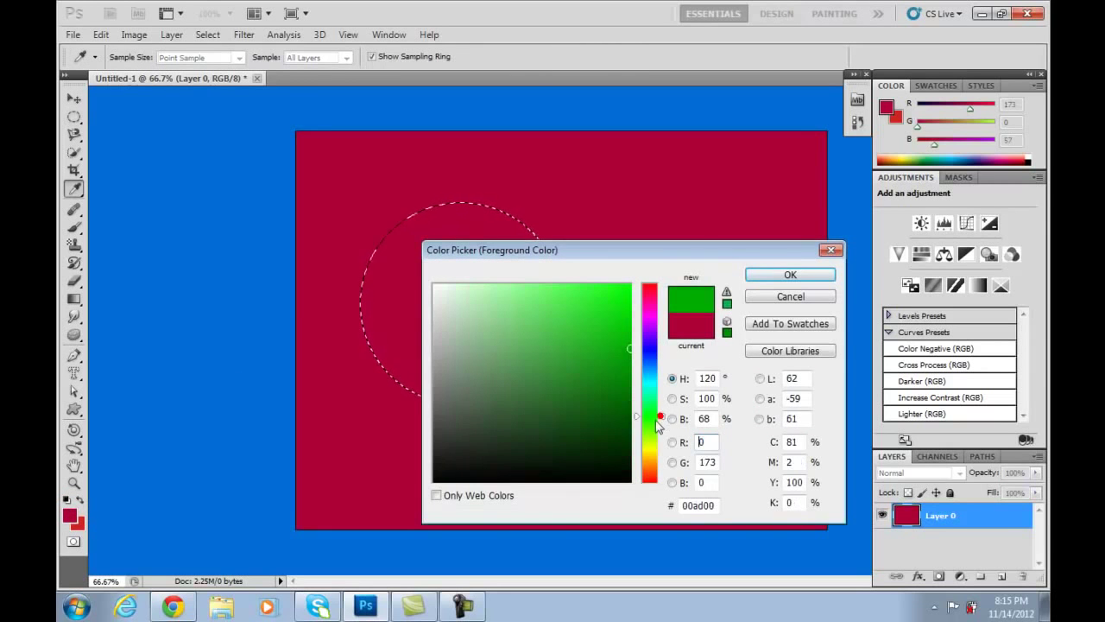
pyautogui.moveTo(608, 340); pyautogui.dragTo(637, 257)
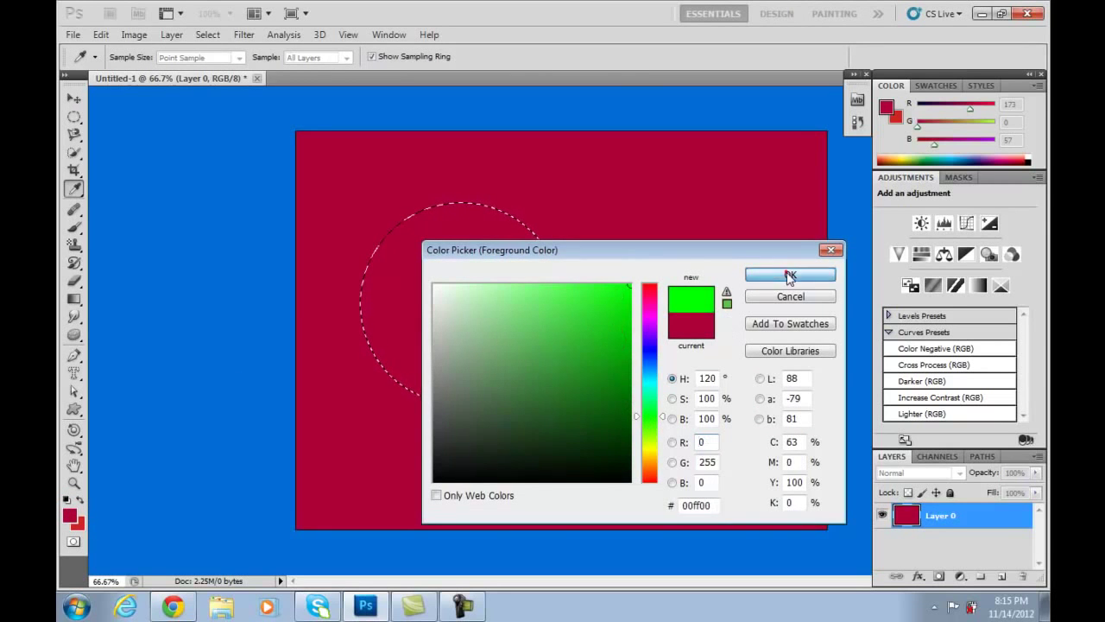
pyautogui.click(785, 274)
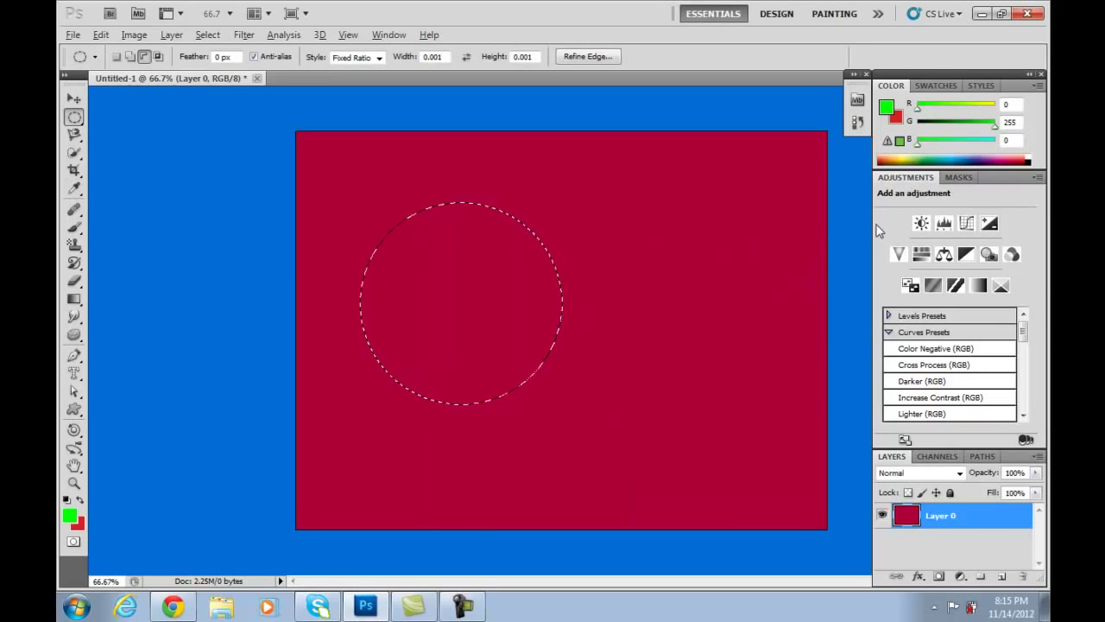
# Try filling the circular selection with green directly on Layer 0, deselecting it and moving the circle toward the canvas's left edge.
pyautogui.hotkey('alt', 'BackSpace')
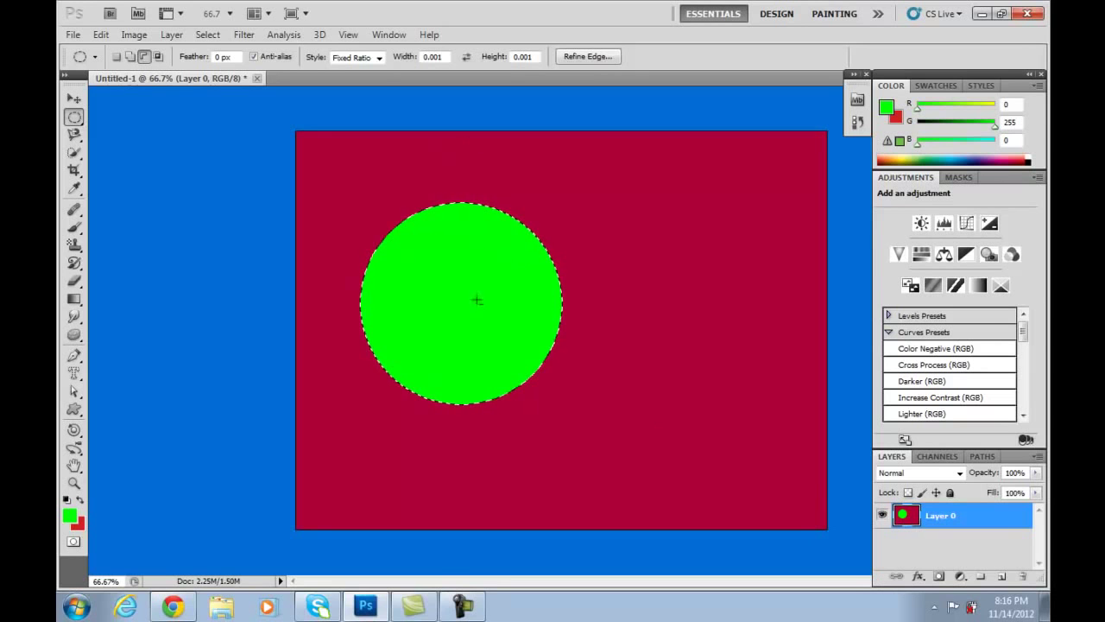
pyautogui.click(584, 267)
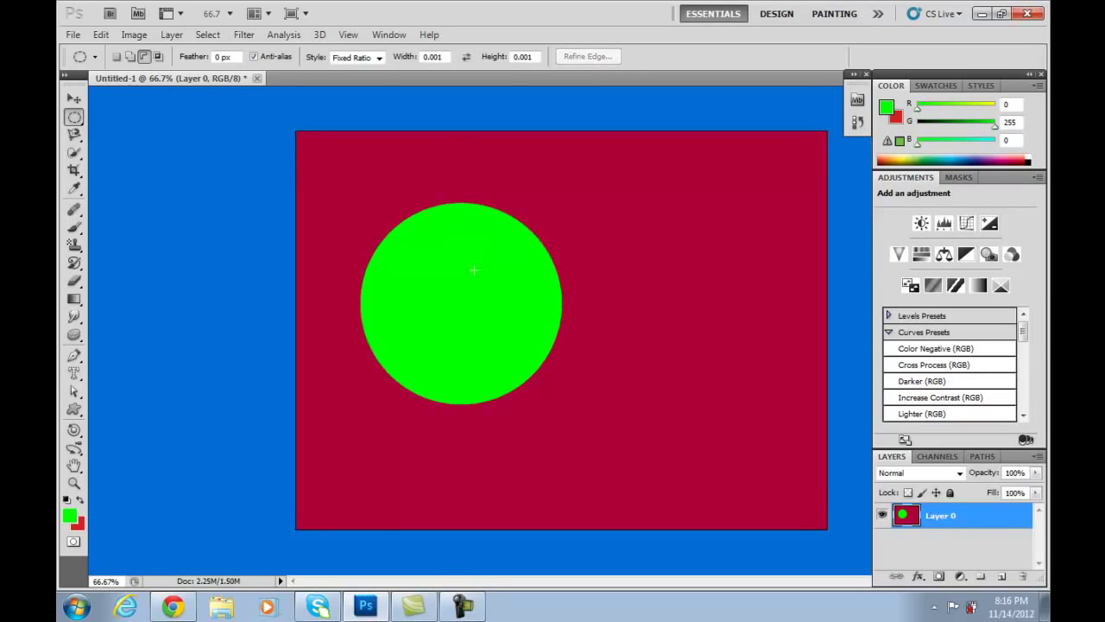
pyautogui.click(72, 100)
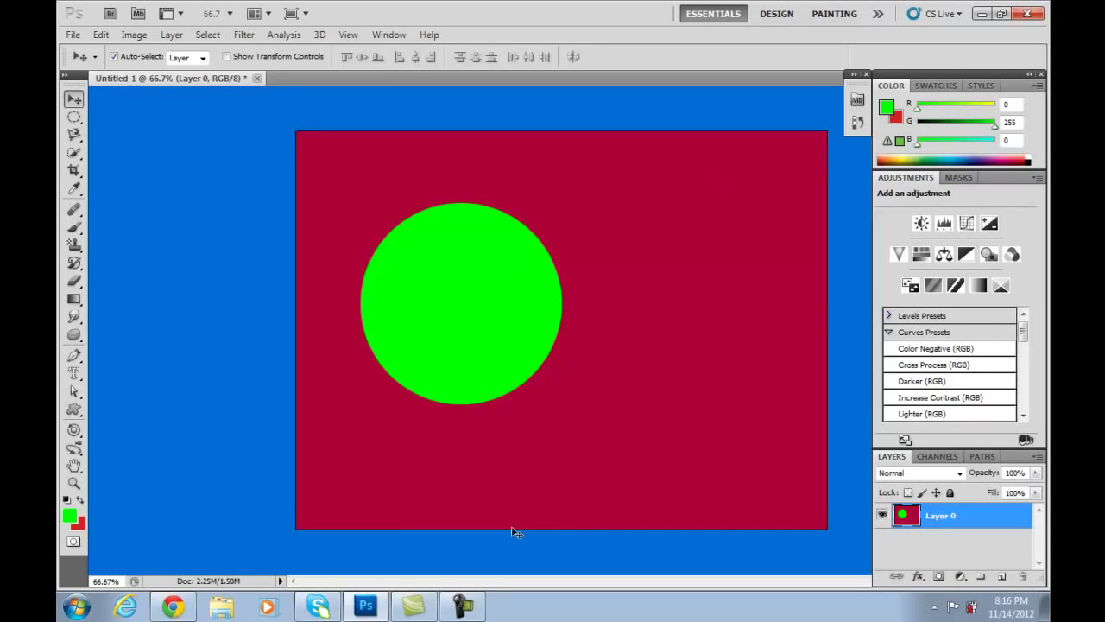
pyautogui.moveTo(505, 283); pyautogui.dragTo(408, 293)
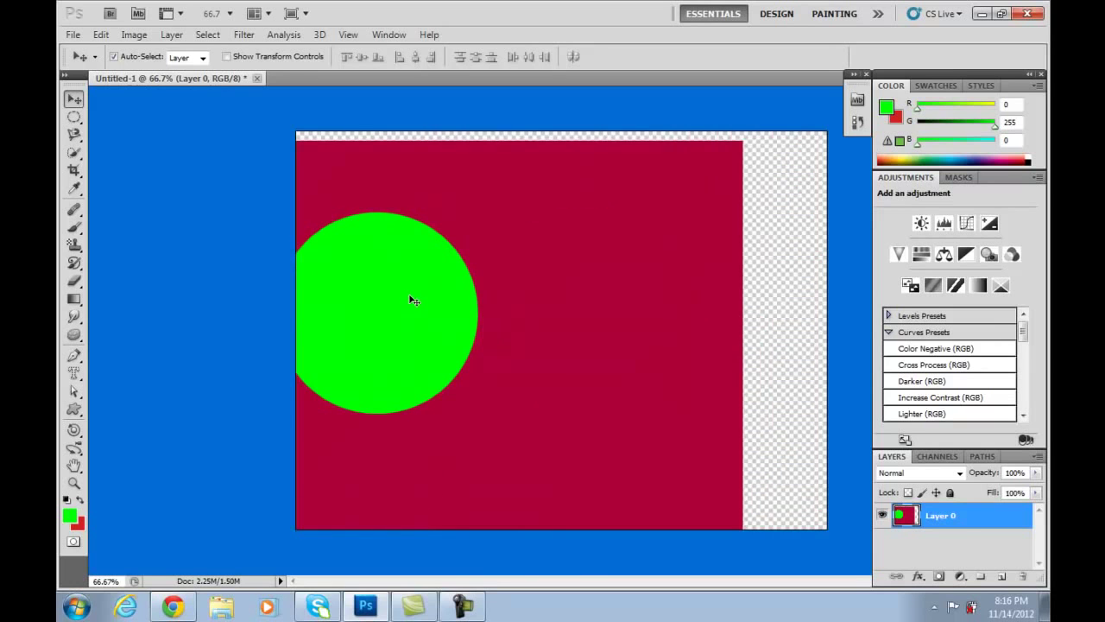
# Undo the move, the deselection and the green fill on Layer 0, back to the empty circular selection.
pyautogui.hotkey('ctrl', 'z')
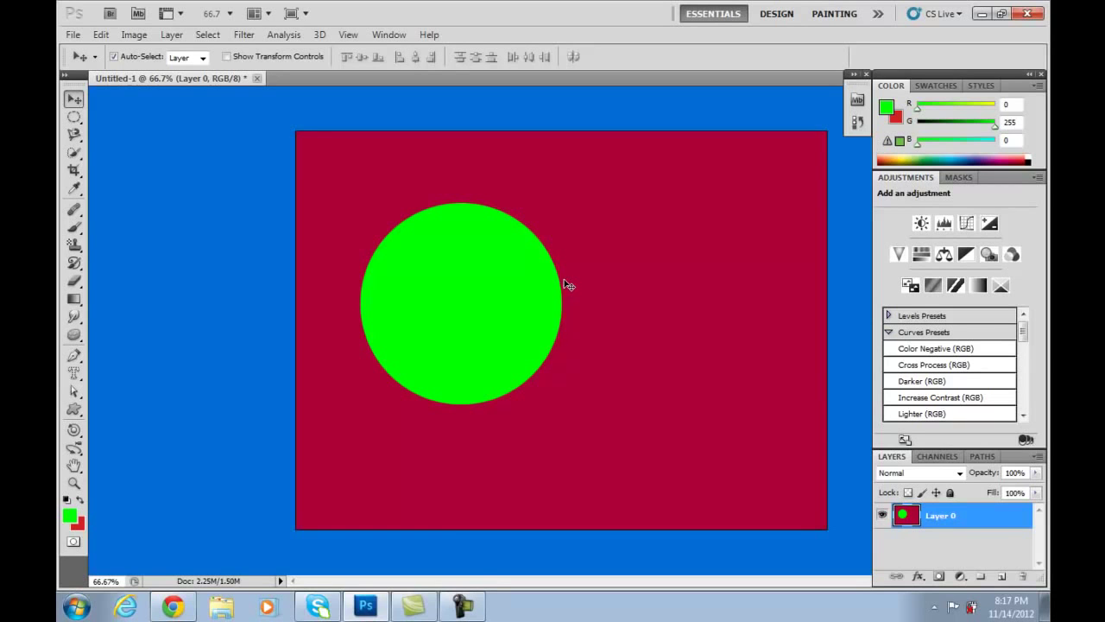
pyautogui.hotkey('ctrl', 'alt', 'z')
pyautogui.hotkey('ctrl', 'alt', 'z')
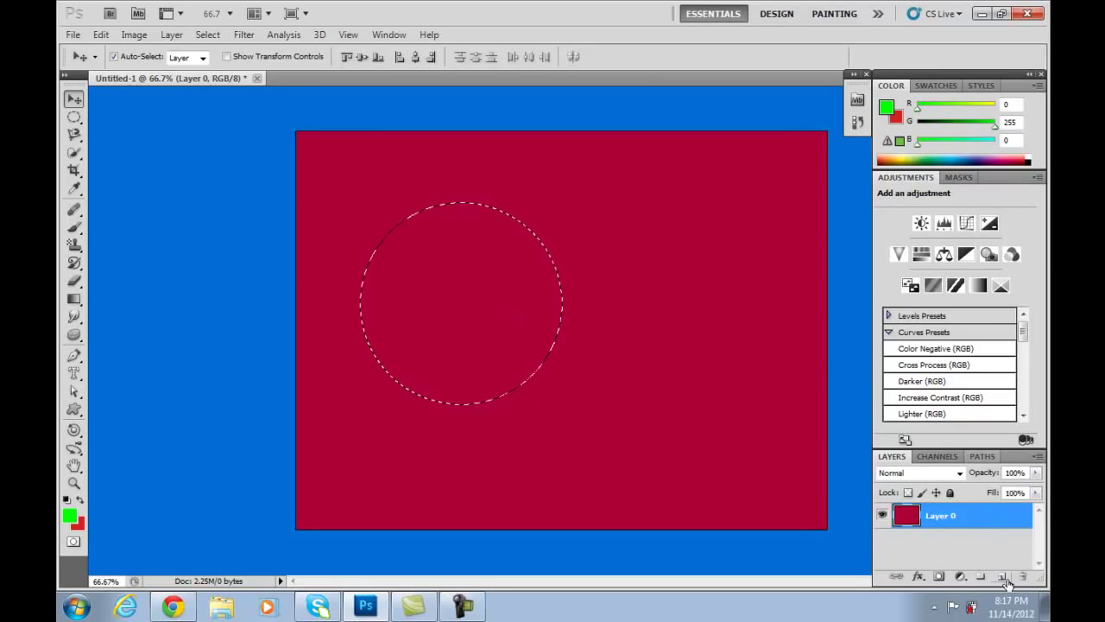
# Fill the circular selection with green on a new layer above Layer 0 and deselect it.
pyautogui.click(1002, 576)
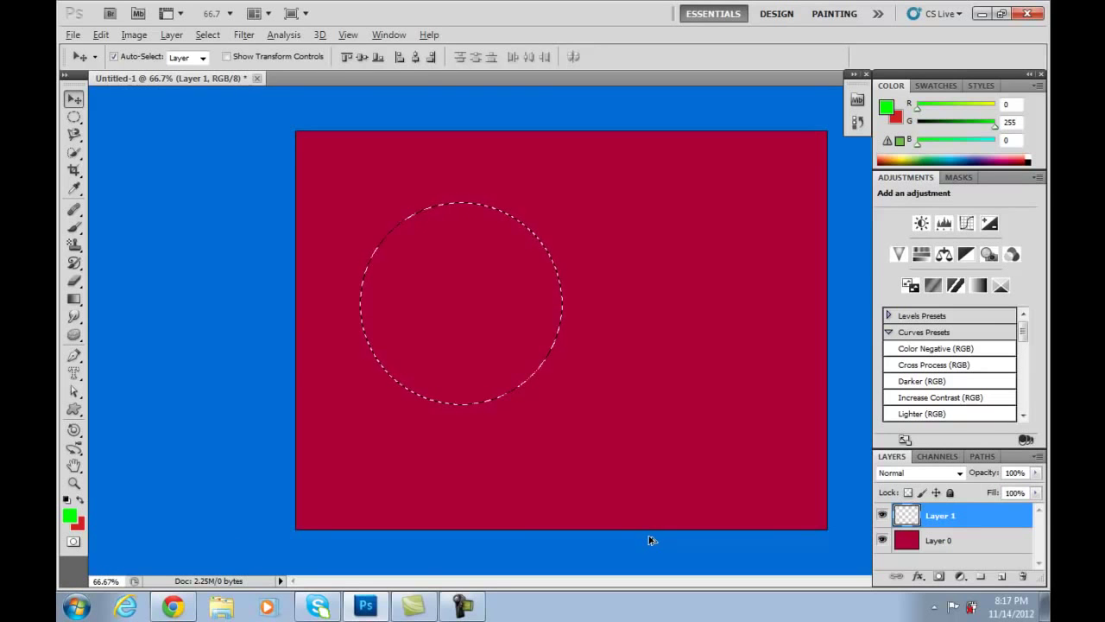
pyautogui.hotkey('alt', 'BackSpace')
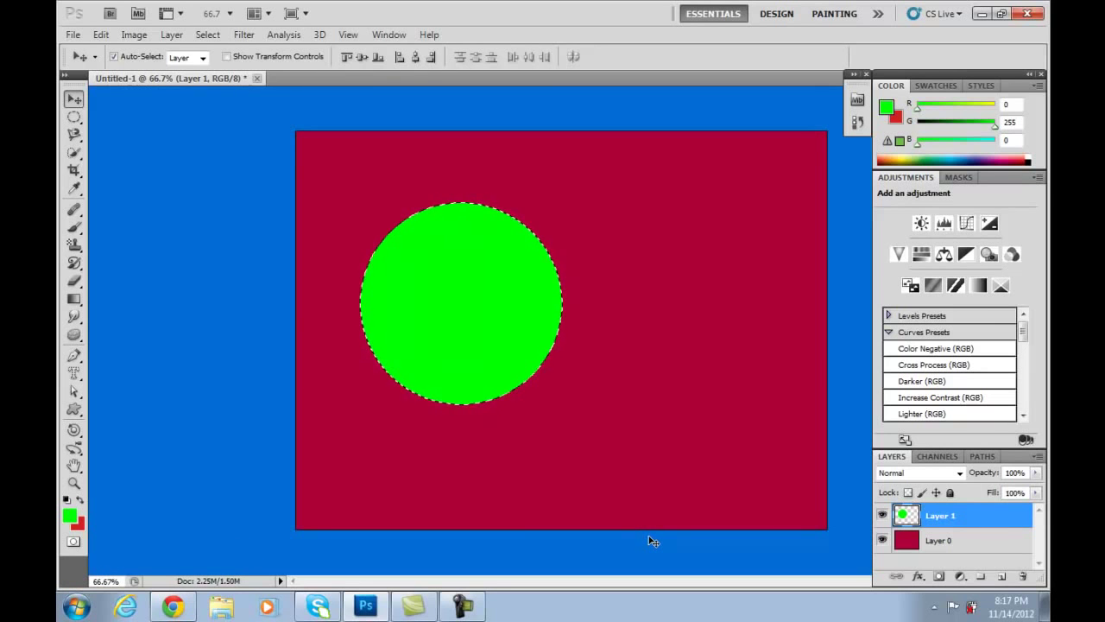
pyautogui.hotkey('ctrl', 'd')
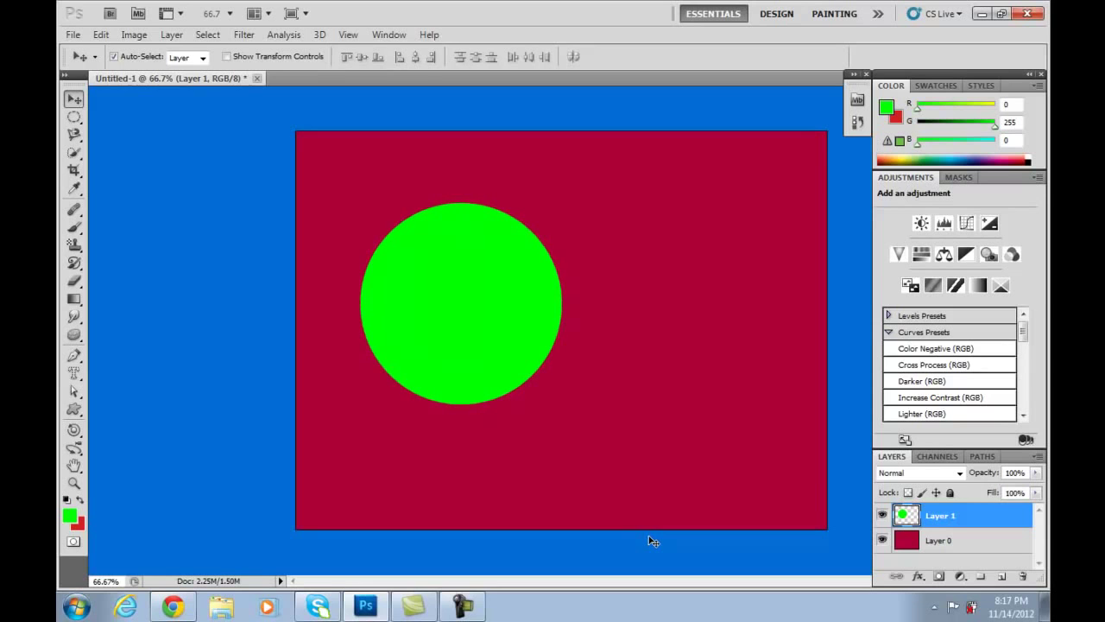
# Move the green circle around the canvas by itself, ending near the canvas's upper-left corner.
pyautogui.click(75, 100)
pyautogui.moveTo(460, 283); pyautogui.dragTo(553, 337)
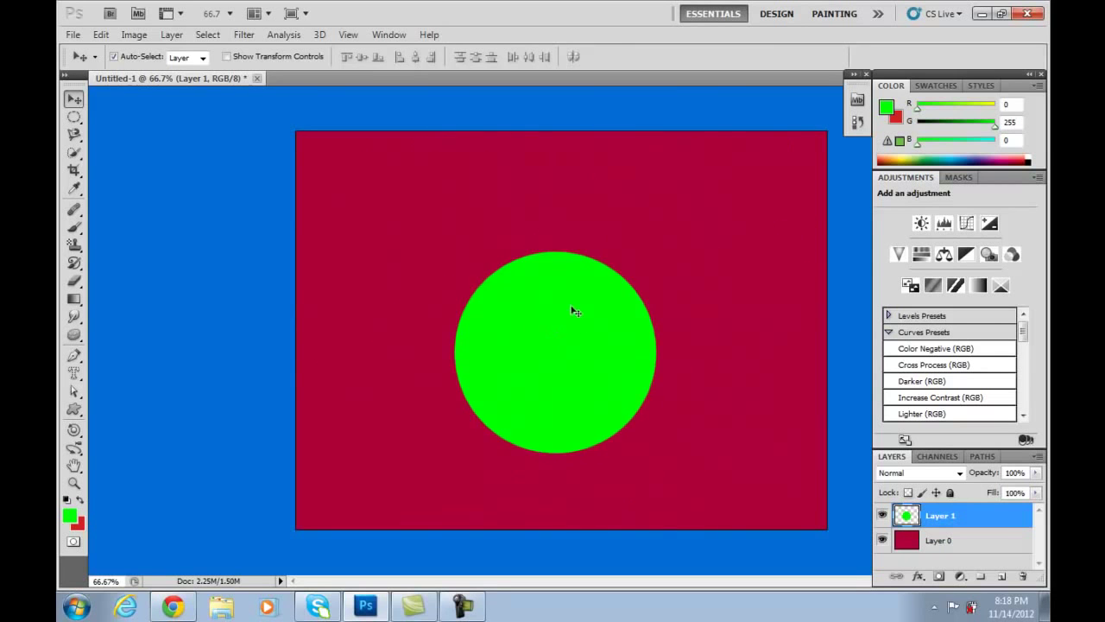
pyautogui.click(715, 271)
pyautogui.click(553, 331)
pyautogui.moveTo(564, 323); pyautogui.dragTo(445, 250)
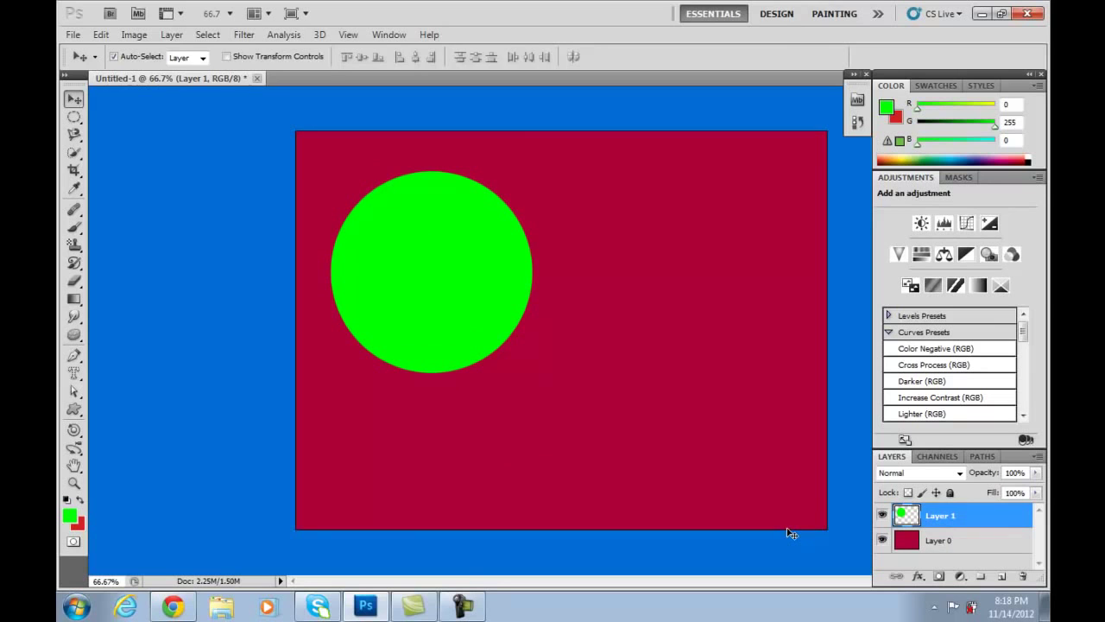
# Shrink the green circle proportionally around its center to about half its size and move it to mid-height near the canvas's left edge.
pyautogui.hotkey('ctrl', 't')
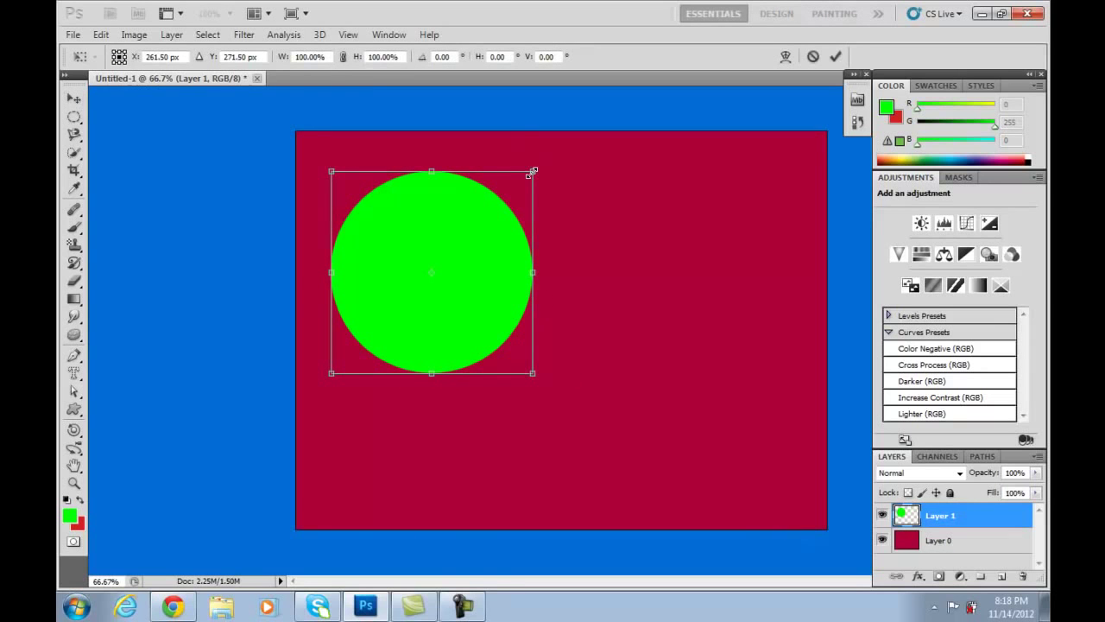
pyautogui.moveTo(531, 171); pyautogui.dragTo(494, 229)
pyautogui.press('Return')
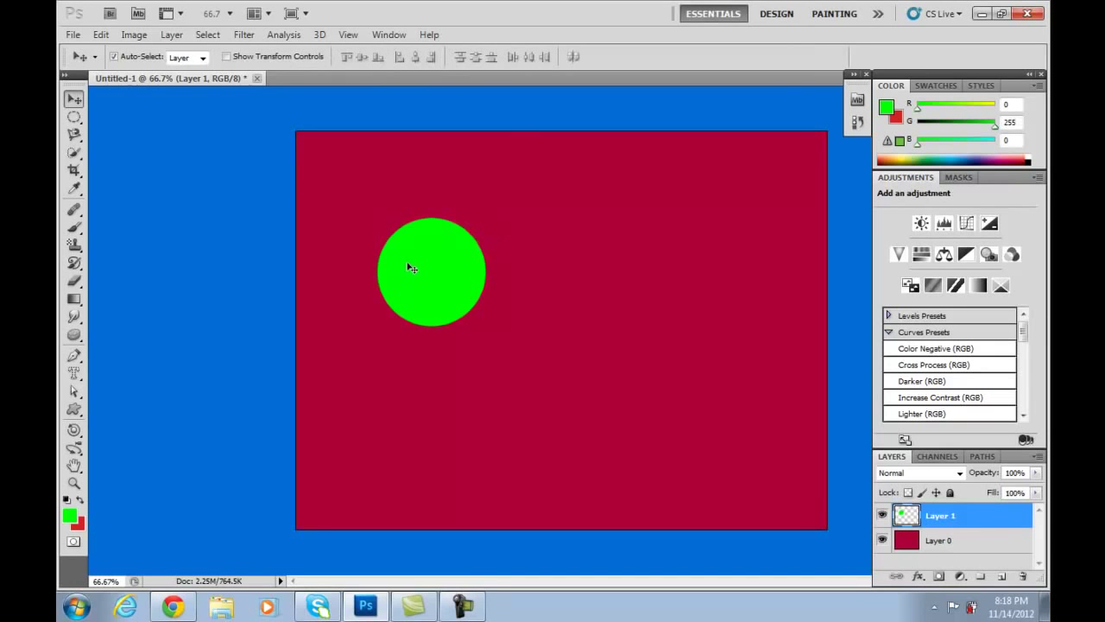
pyautogui.moveTo(405, 262); pyautogui.dragTo(360, 322)
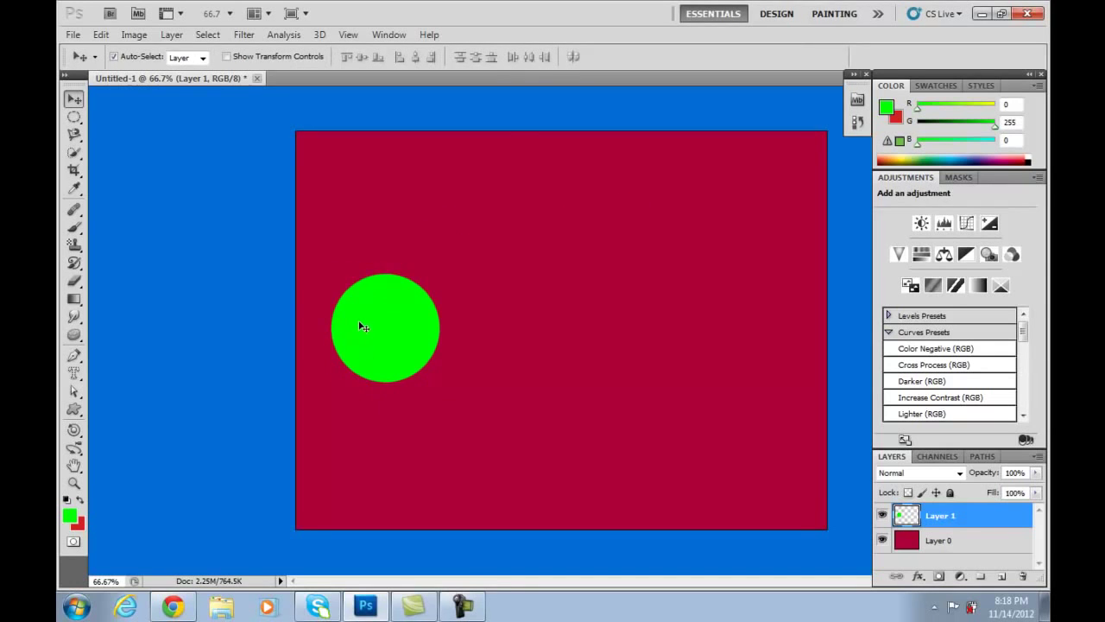
# Duplicate the green circle twice toward the canvas's right side, forming an evenly spaced horizontal row of three circles on separate layers.
pyautogui.click(76, 119)
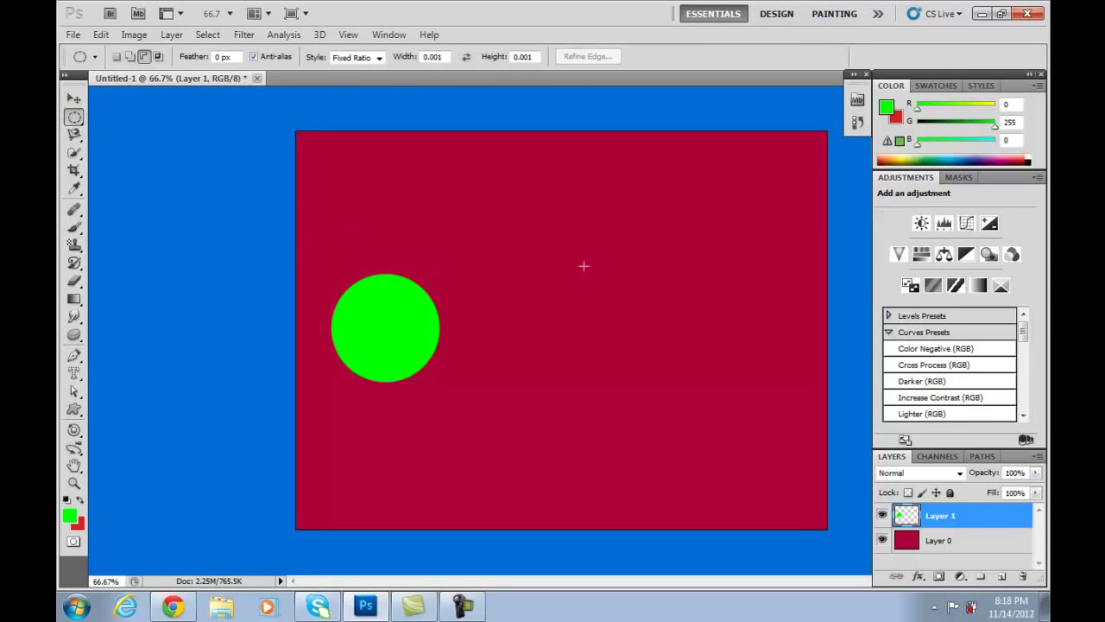
pyautogui.click(75, 99)
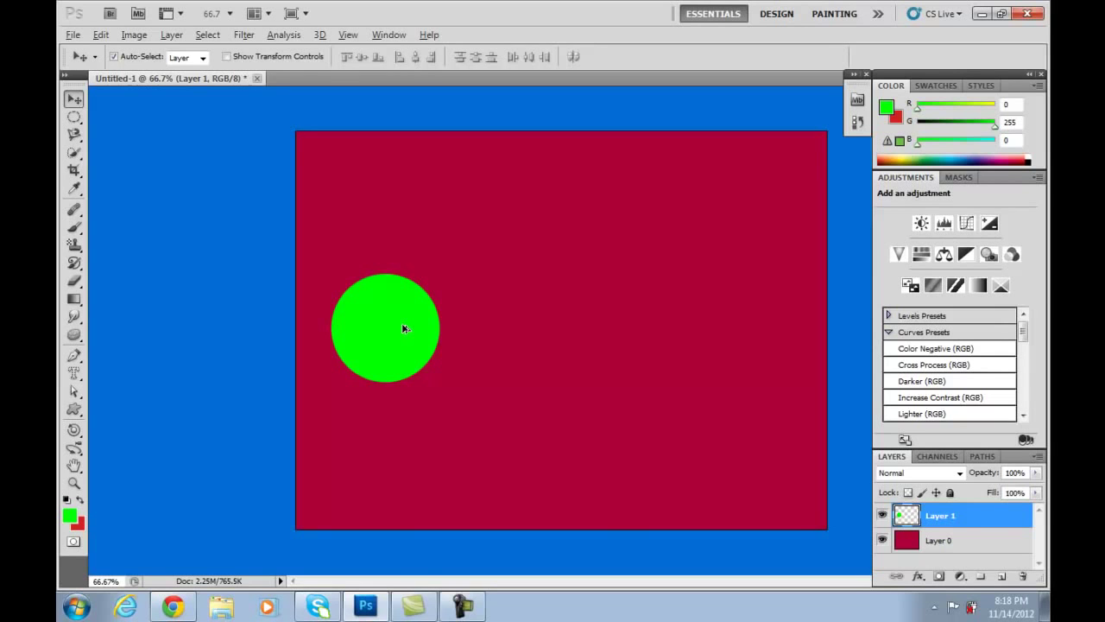
pyautogui.moveTo(403, 328); pyautogui.dragTo(523, 347)
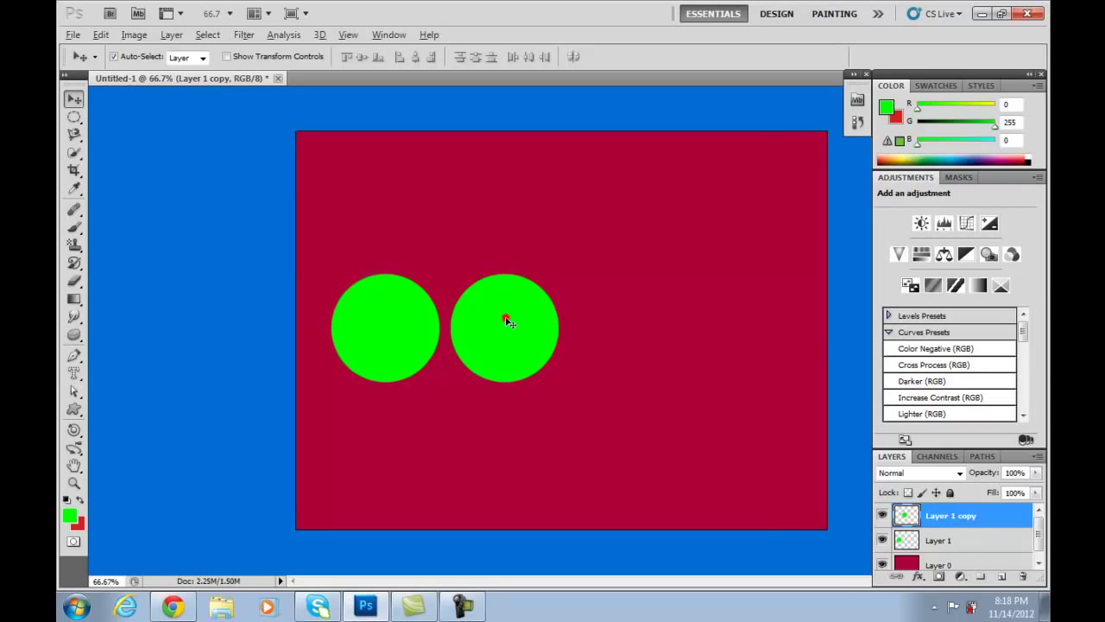
pyautogui.moveTo(530, 323); pyautogui.dragTo(648, 338)
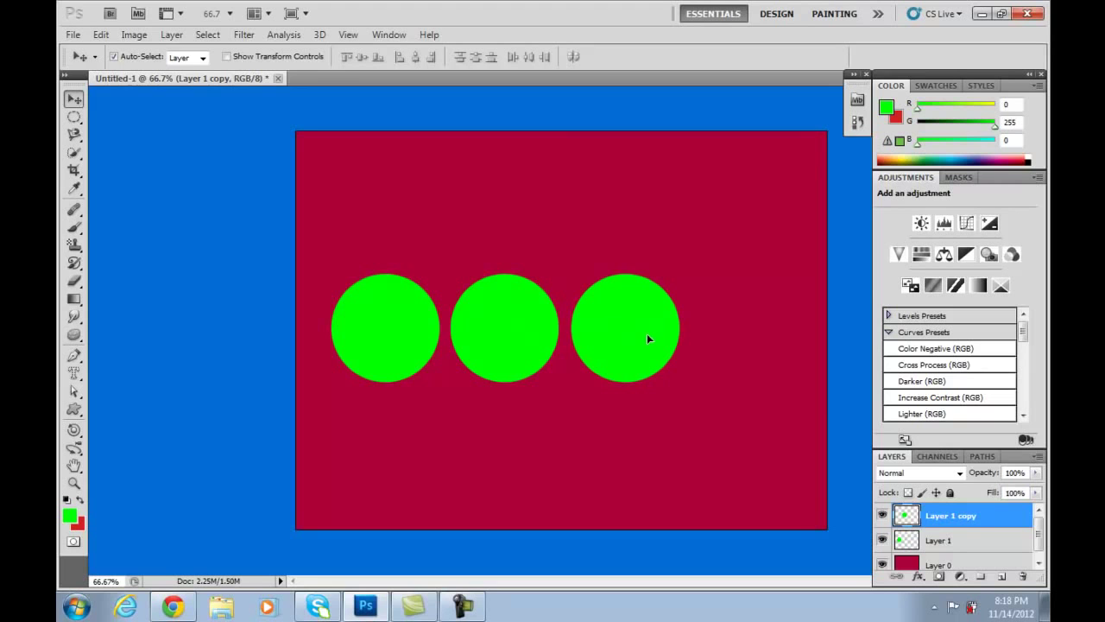
pyautogui.hotkey('ctrl', 'j')
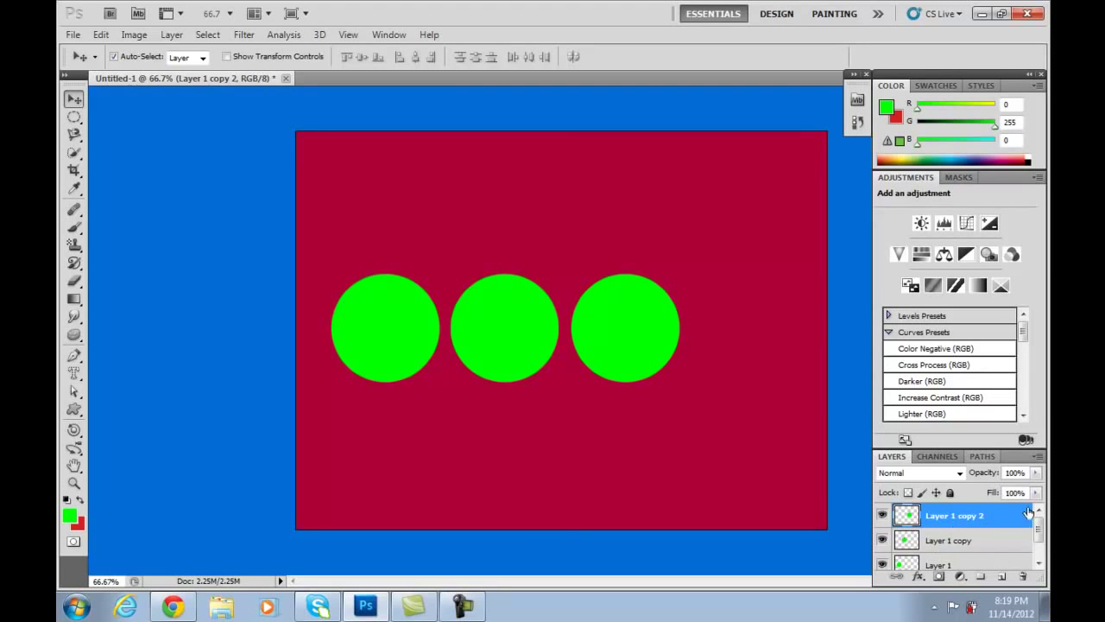
pyautogui.scroll(-2, 1041, 531)
pyautogui.scroll(2, 1041, 531)
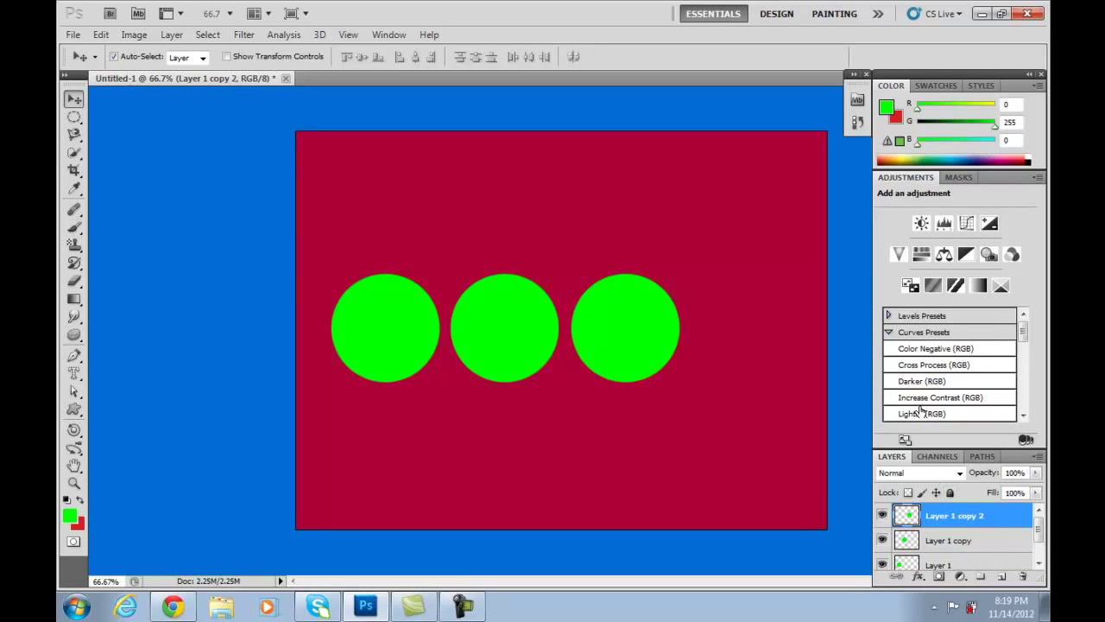
# Examine the Red, Green and Blue channels individually, restore the RGB composite, and check the document's paths before returning to the layer list.
pyautogui.click(931, 459)
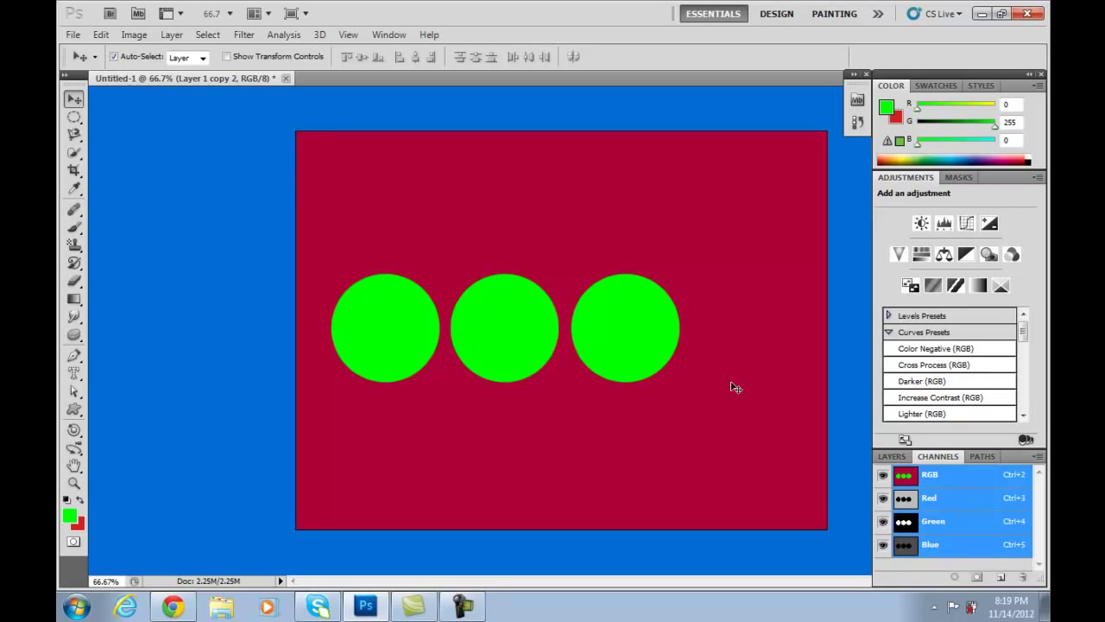
pyautogui.click(910, 499)
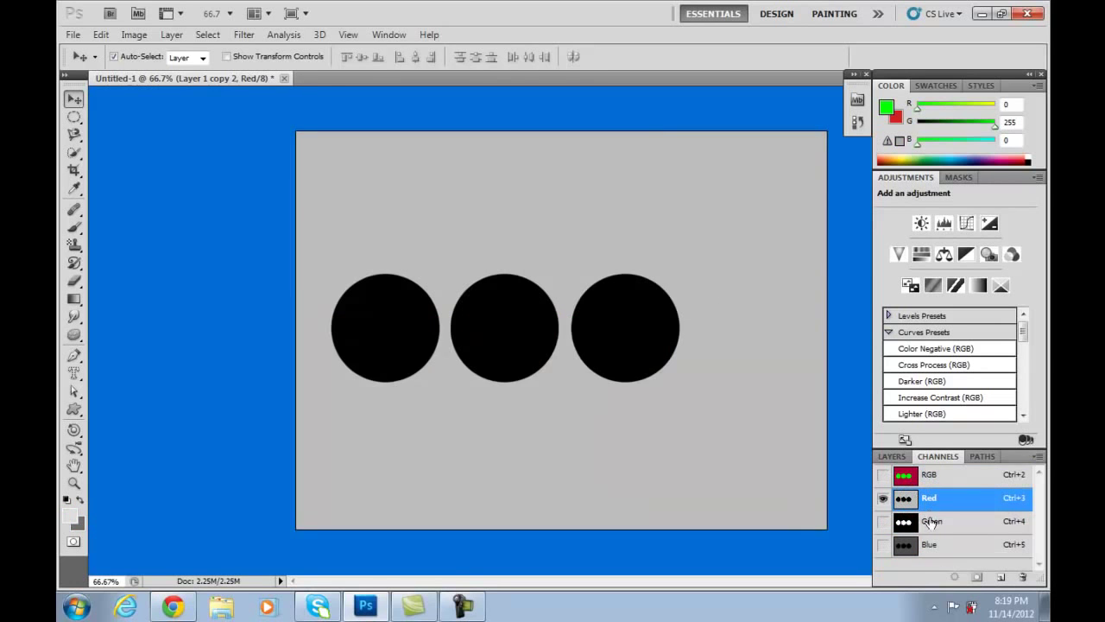
pyautogui.click(930, 520)
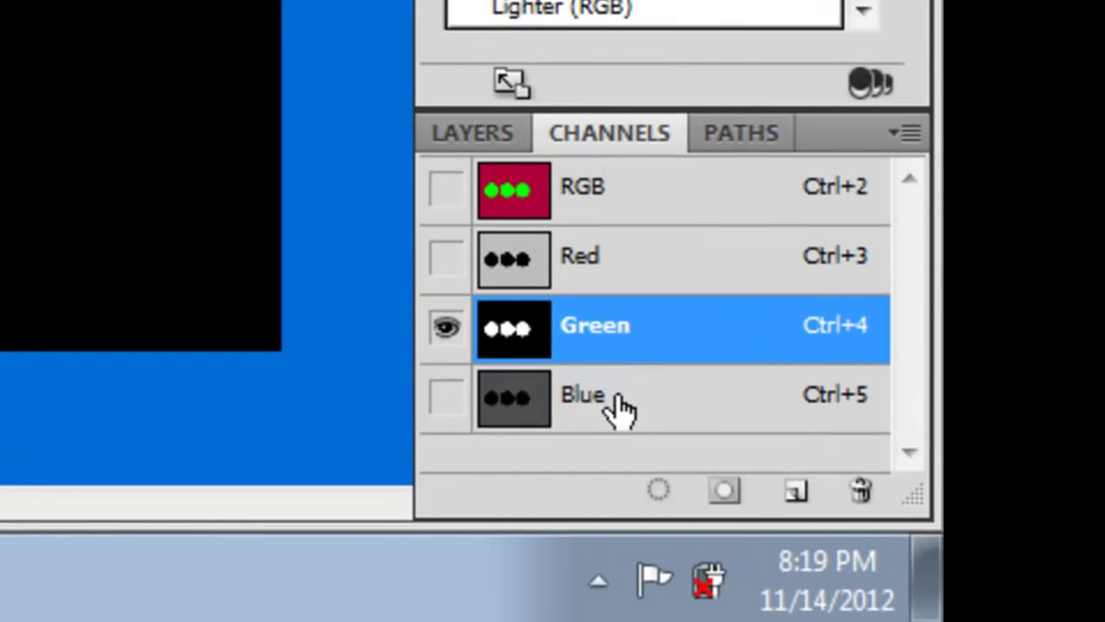
pyautogui.click(617, 407)
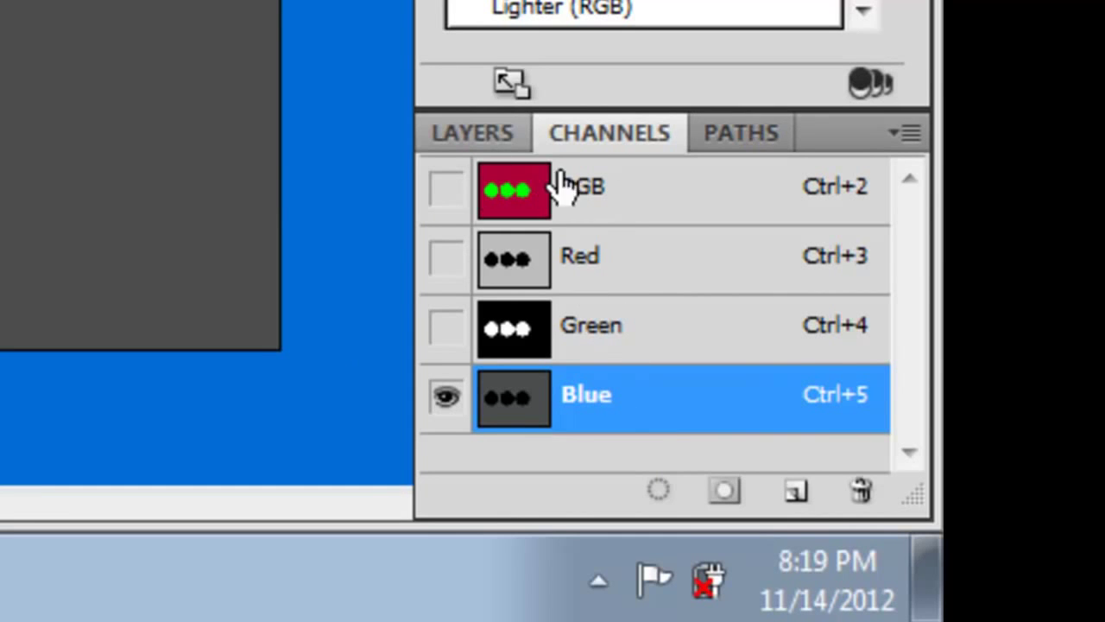
pyautogui.click(576, 191)
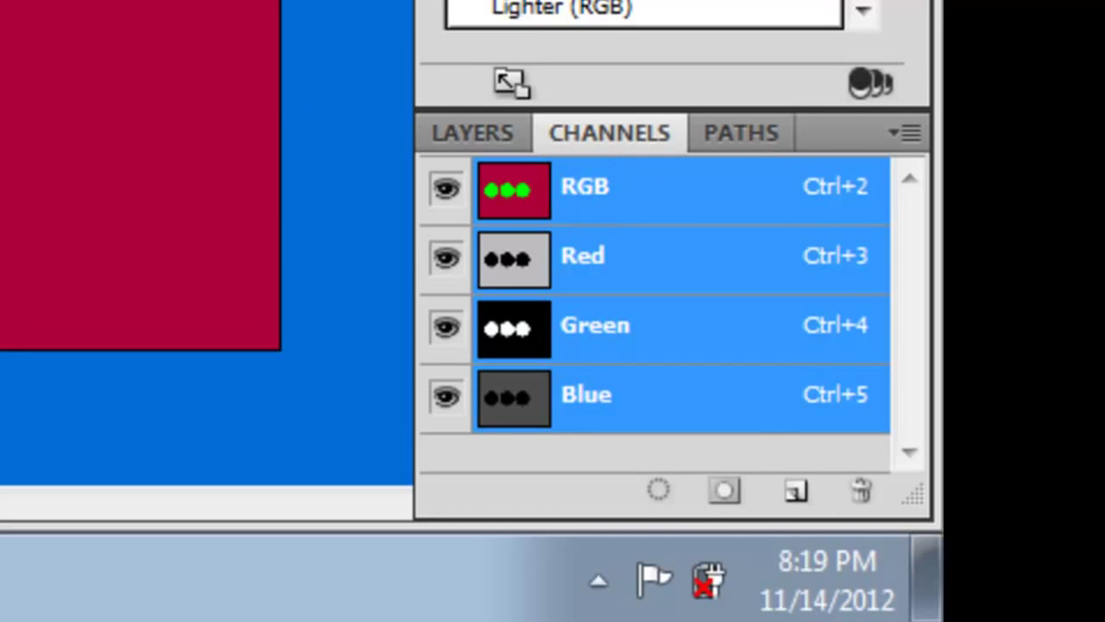
pyautogui.click(763, 136)
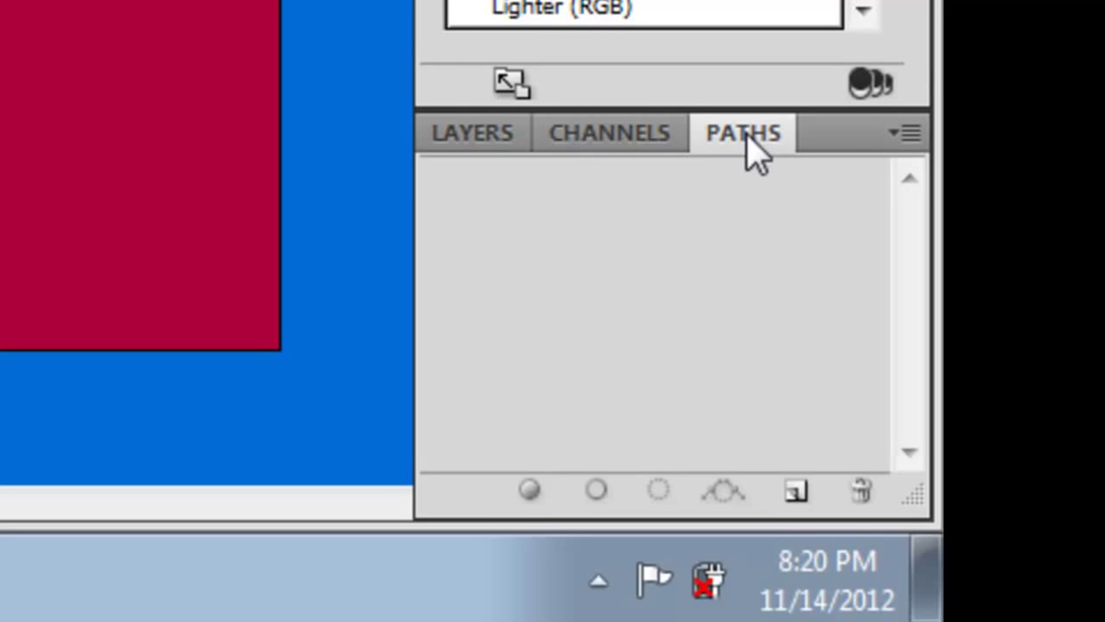
pyautogui.click(501, 143)
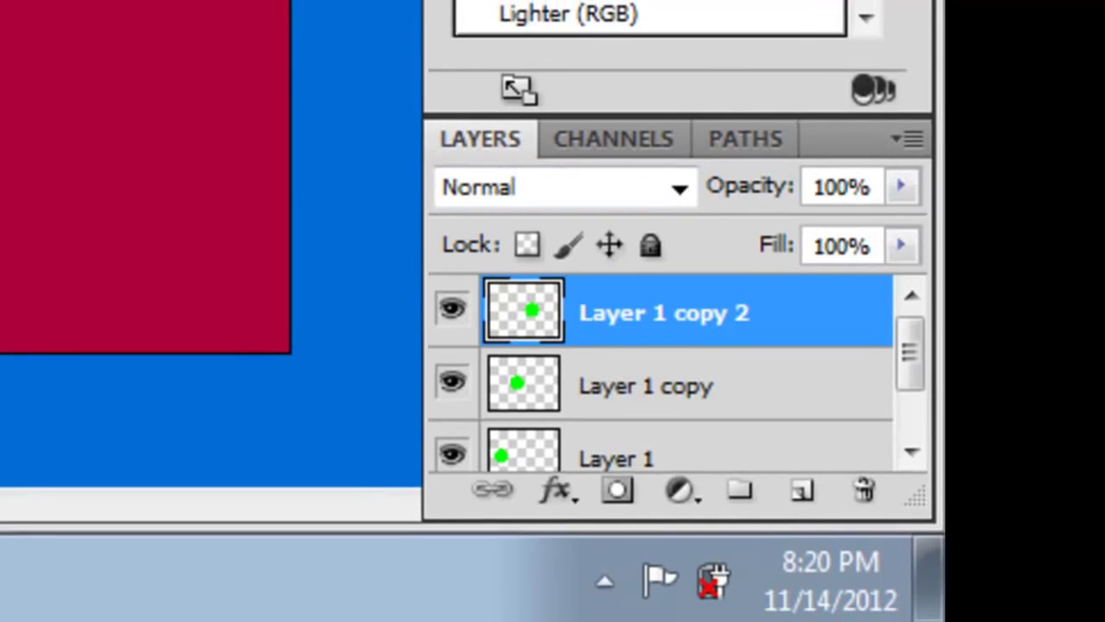